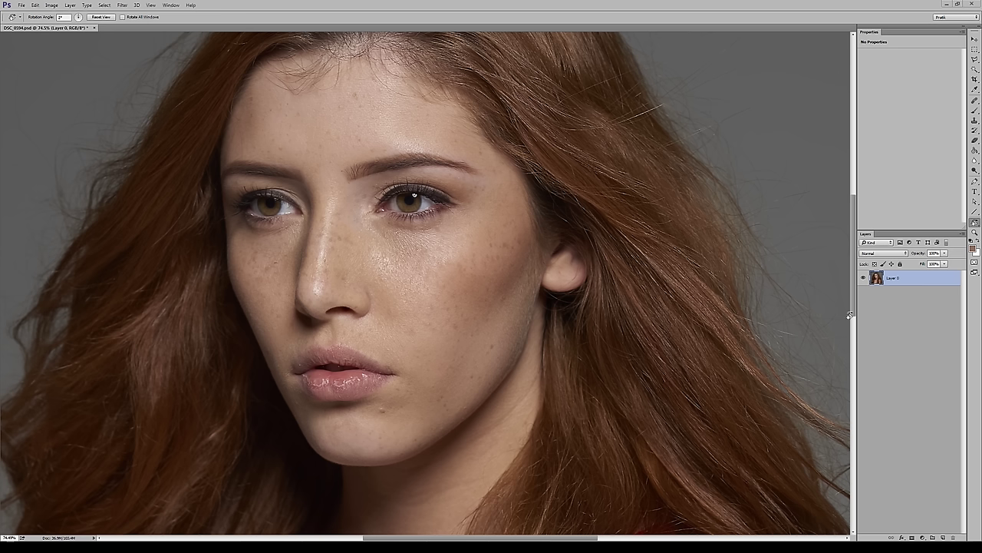
Duplicate the portrait layer, Layer 0.
{"action": "key", "text": "ctrl+j"}
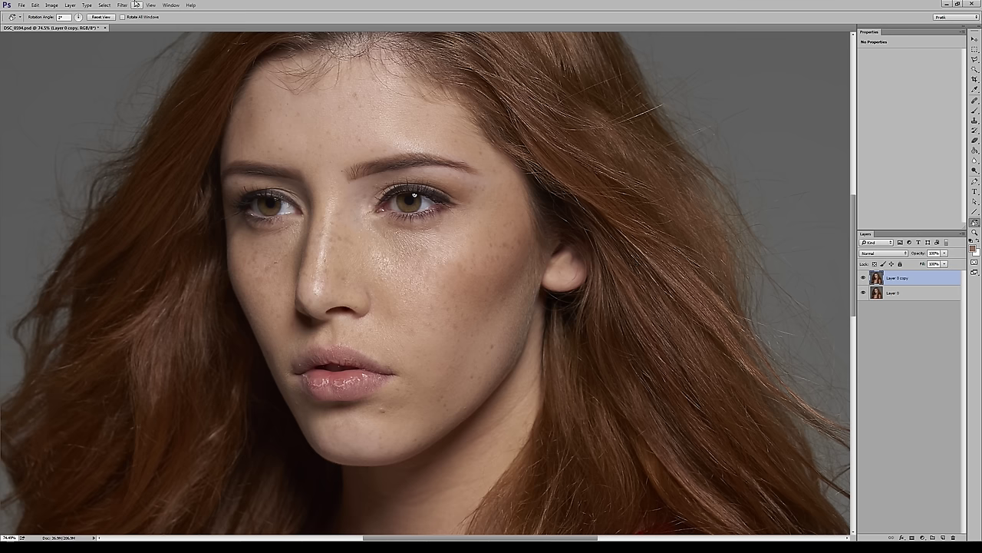
{"action": "key", "text": "ctrl+minus"}
{"action": "key", "text": "ctrl+minus"}
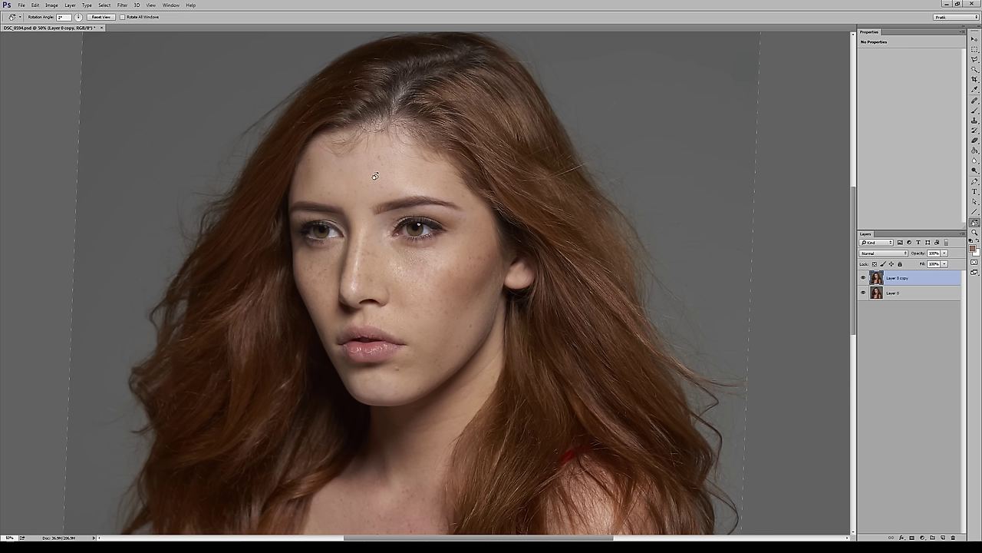
{"action": "key", "text": "Escape"}
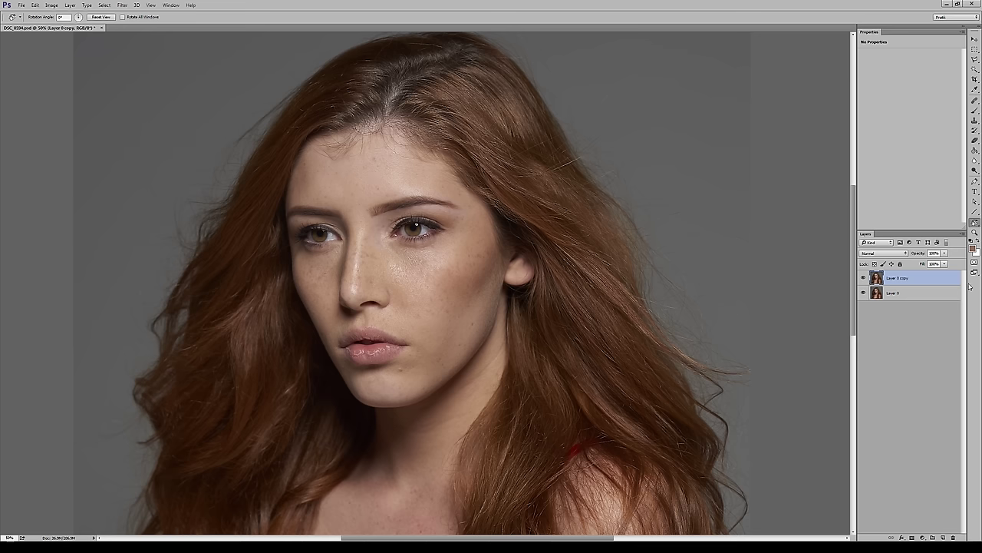
Apply a High Pass filter with a small radius to the duplicated portrait layer.
{"action": "left_click", "coordinate": [122, 5]}
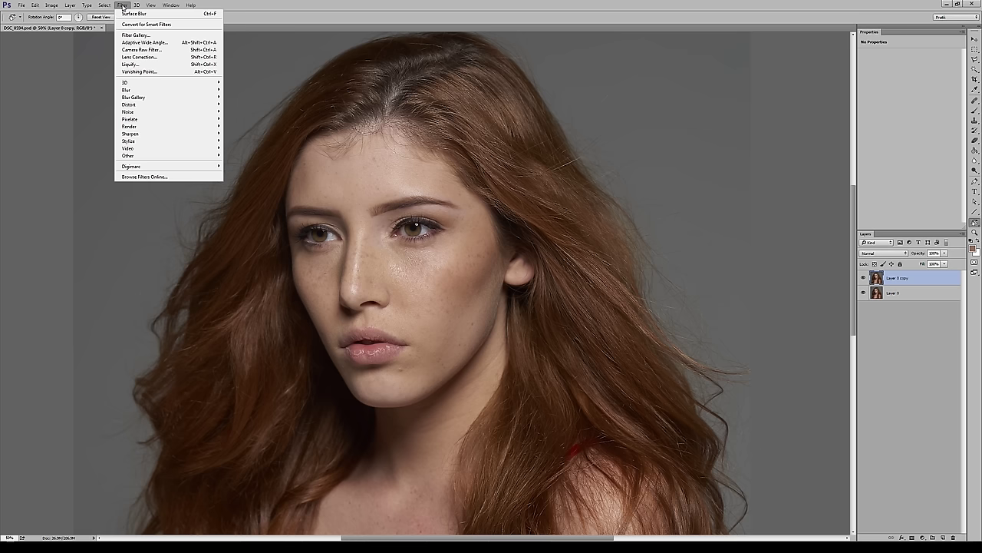
{"action": "mouse_move", "coordinate": [131, 155]}
{"action": "left_click", "coordinate": [98, 163]}
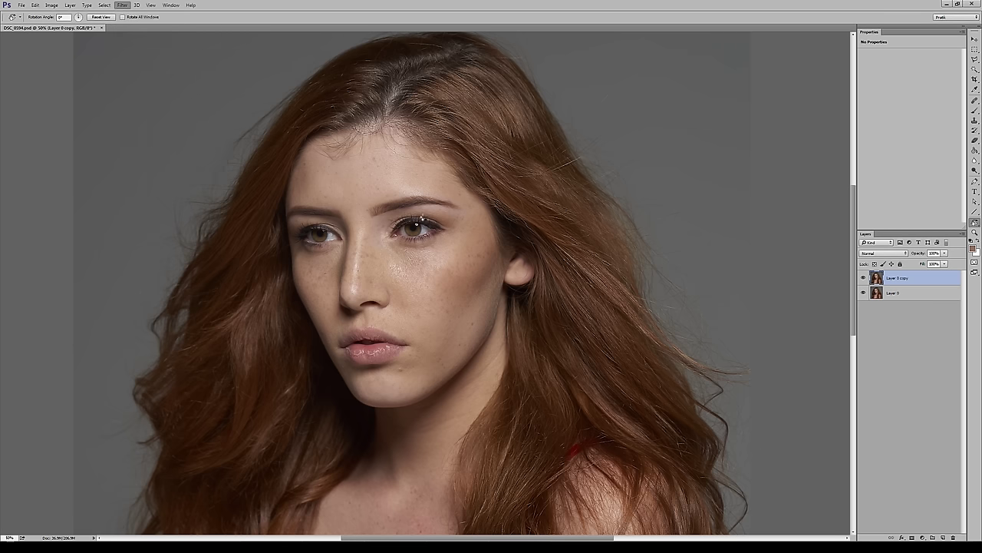
{"action": "mouse_move", "coordinate": [669, 363]}
{"action": "left_mouse_down"}
{"action": "mouse_move", "coordinate": [658, 364]}
{"action": "mouse_move", "coordinate": [702, 363]}
{"action": "mouse_move", "coordinate": [647, 364]}
{"action": "mouse_move", "coordinate": [662, 362]}
{"action": "left_mouse_up"}
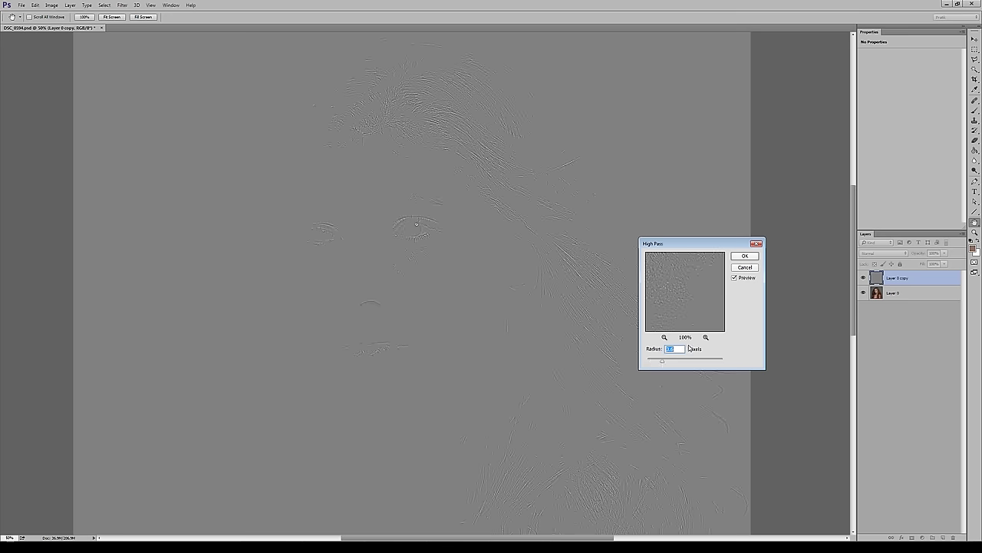
{"action": "left_click", "coordinate": [741, 255]}
Examine the High Pass detail around the eyes, nose, lips and cheeks at several magnifications.
{"action": "key", "text": "r"}
{"action": "key", "text": "ctrl+space"}
{"action": "left_click", "coordinate": [414, 285], "text": "ctrl"}
{"action": "left_click", "coordinate": [414, 286], "text": "ctrl"}
{"action": "left_click", "coordinate": [415, 286], "text": "ctrl"}
{"action": "key", "text": "alt+space"}
{"action": "left_click", "coordinate": [439, 221], "text": "alt"}
{"action": "left_click", "coordinate": [438, 221], "text": "alt"}
{"action": "key", "text": "r"}
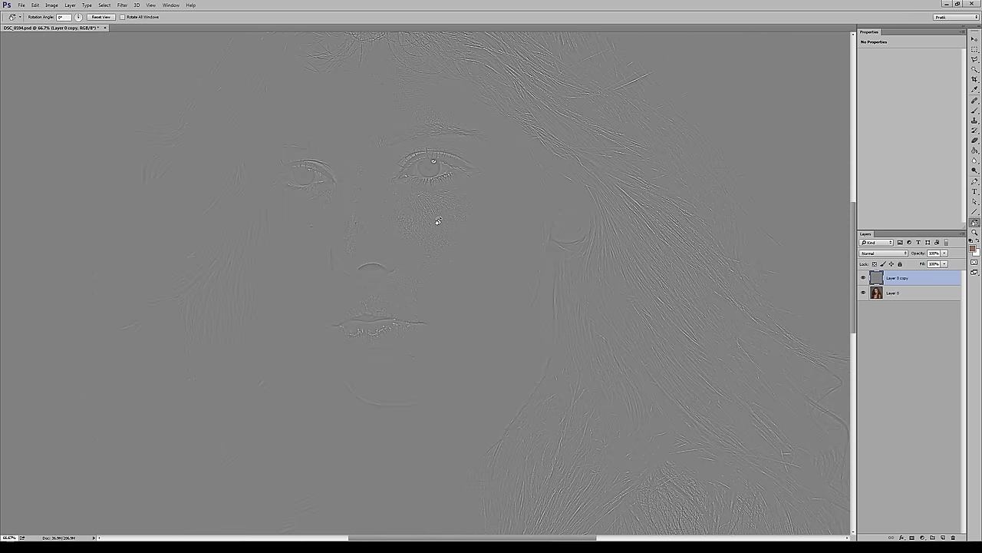
{"action": "key", "text": "ctrl+space"}
{"action": "left_click", "coordinate": [438, 221], "text": "ctrl"}
{"action": "left_click", "coordinate": [437, 216], "text": "ctrl"}
{"action": "key", "text": "space"}
{"action": "left_click_drag", "start_coordinate": [392, 387], "coordinate": [489, 342]}
{"action": "key", "text": "alt+space"}
{"action": "left_click", "coordinate": [483, 348], "text": "alt"}
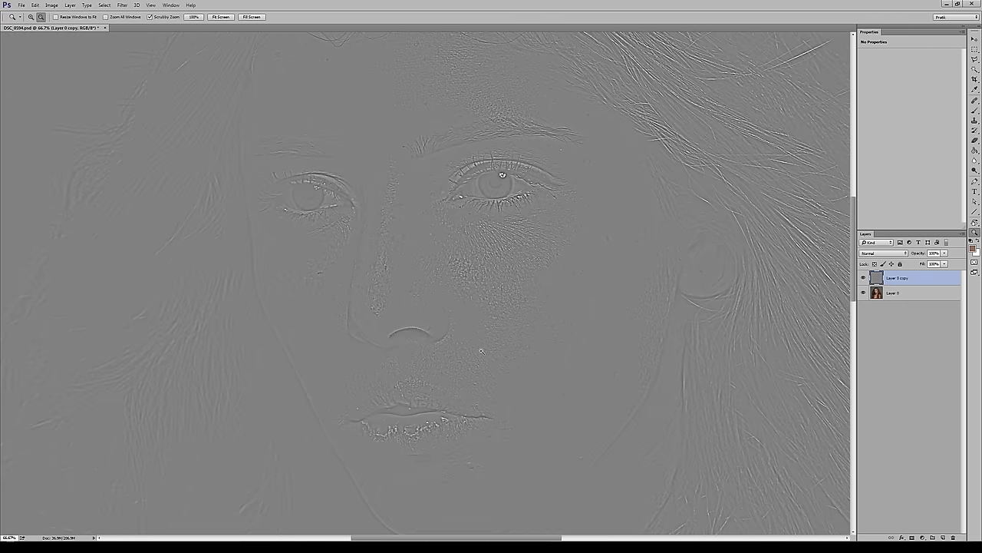
{"action": "left_click", "coordinate": [482, 348], "text": "alt"}
{"action": "key", "text": "ctrl+space"}
{"action": "left_click", "coordinate": [484, 348], "text": "ctrl"}
{"action": "left_click", "coordinate": [483, 349], "text": "ctrl"}
{"action": "key", "text": "alt+space"}
{"action": "left_click", "coordinate": [514, 305], "text": "alt"}
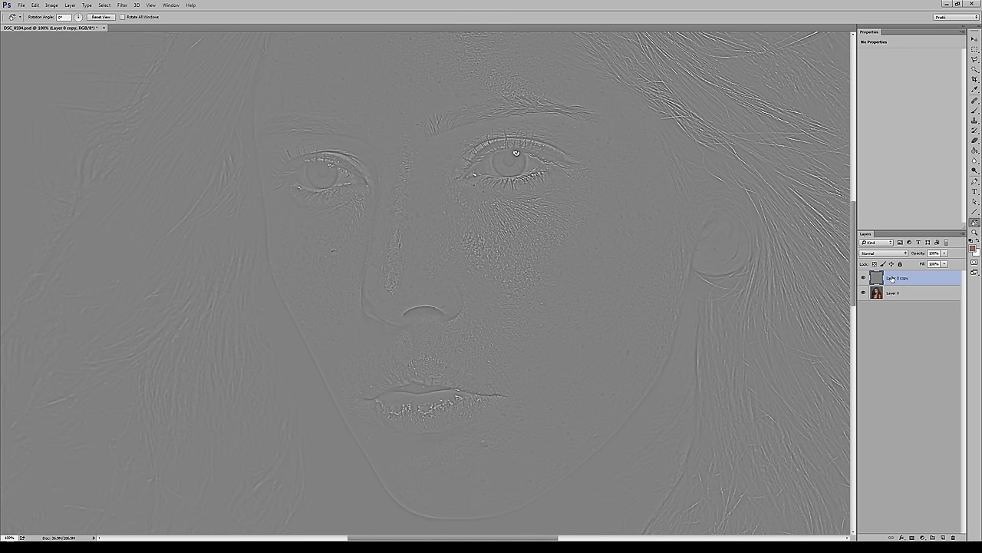
Set the High Pass layer's blend mode to Soft Light and compare the portrait with and without it.
{"action": "left_click", "coordinate": [881, 253]}
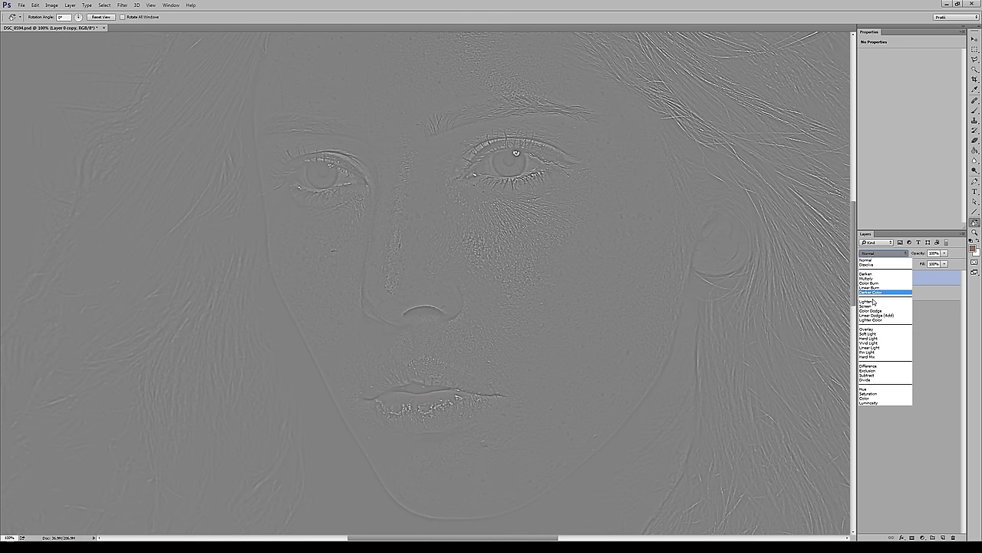
{"action": "left_click", "coordinate": [868, 335]}
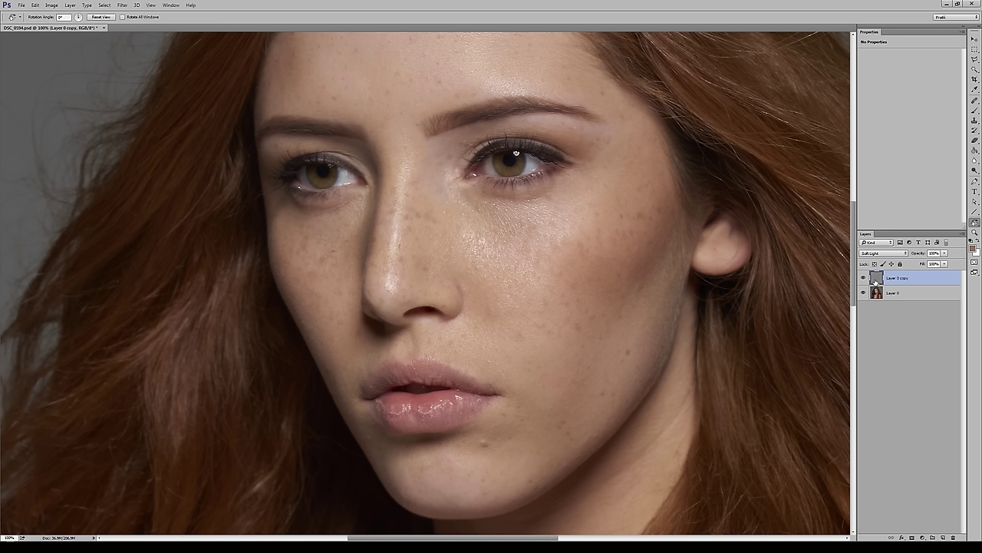
{"action": "left_click", "coordinate": [863, 278]}
{"action": "left_click", "coordinate": [862, 278]}
{"action": "left_click_drag", "start_coordinate": [773, 279], "coordinate": [706, 287]}
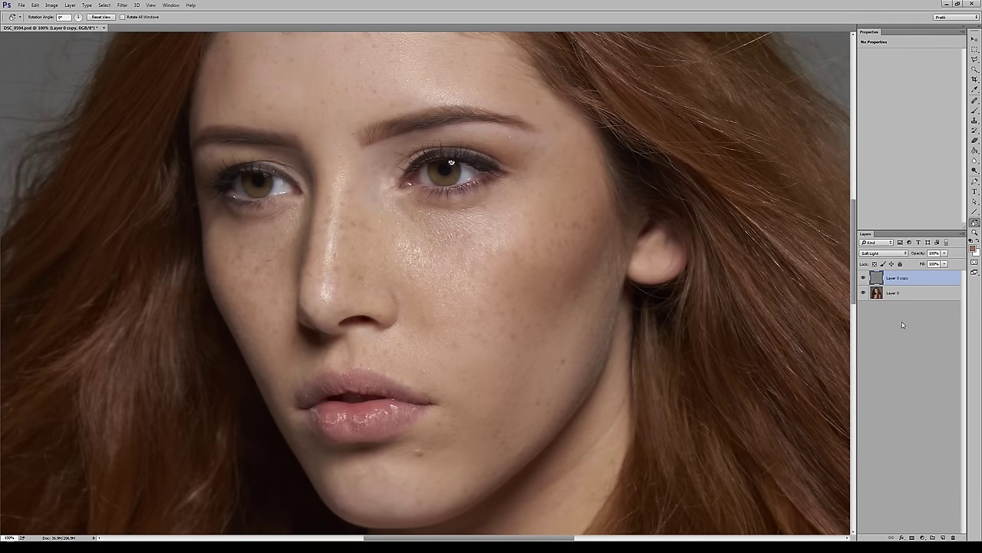
{"action": "key", "text": "z"}
{"action": "left_click", "coordinate": [465, 343], "text": "alt"}
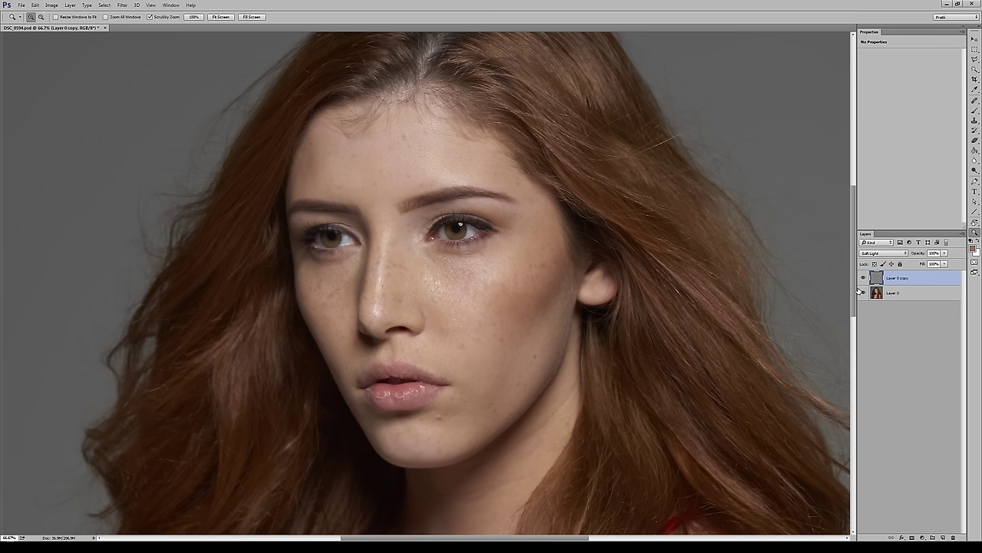
Create a new layer group and put the High Pass layer inside it.
{"action": "left_click", "coordinate": [921, 536]}
{"action": "left_click", "coordinate": [933, 536]}
{"action": "left_click_drag", "start_coordinate": [908, 293], "coordinate": [895, 275]}
{"action": "left_click", "coordinate": [894, 275]}
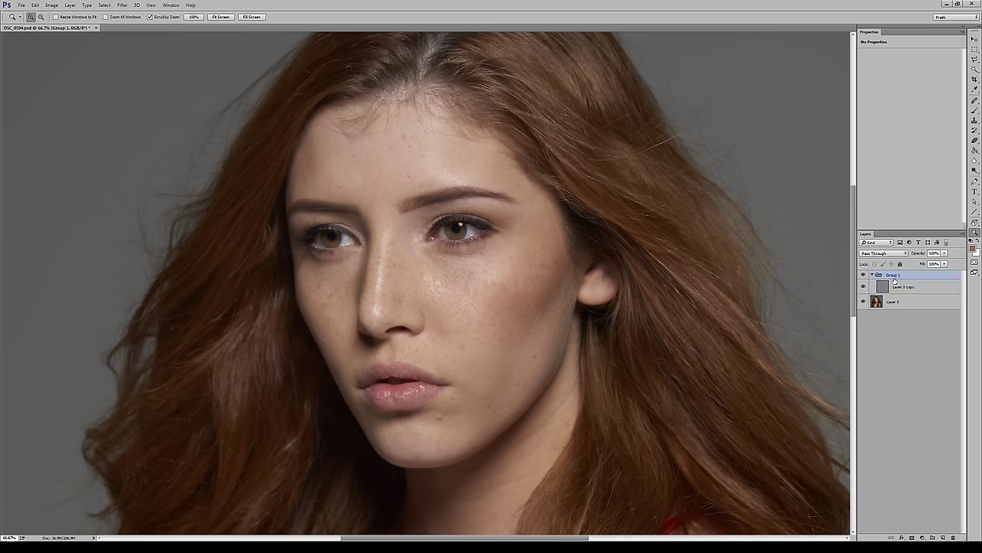
Add a layer mask to the group and invert it to black.
{"action": "left_click", "coordinate": [912, 537]}
{"action": "left_click", "coordinate": [445, 274]}
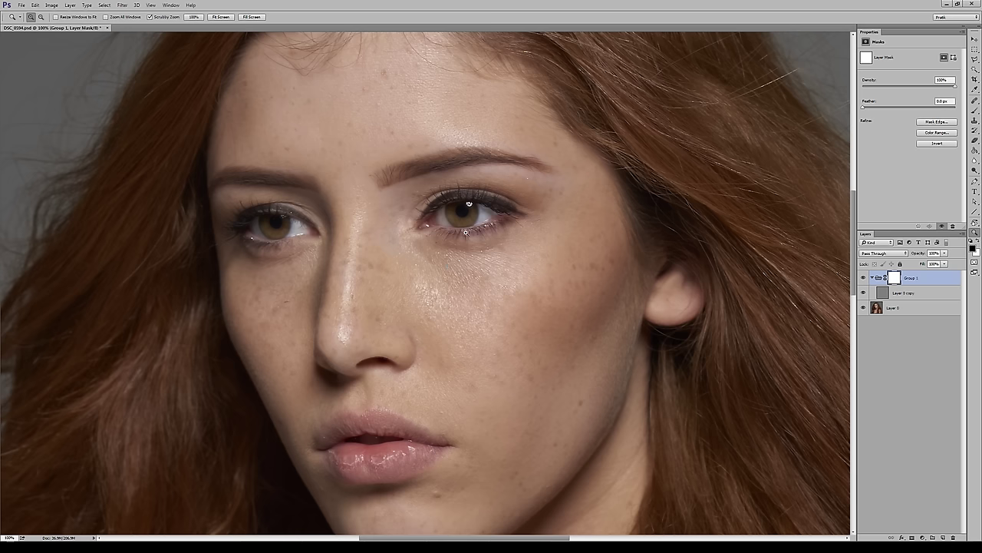
{"action": "key", "text": "r"}
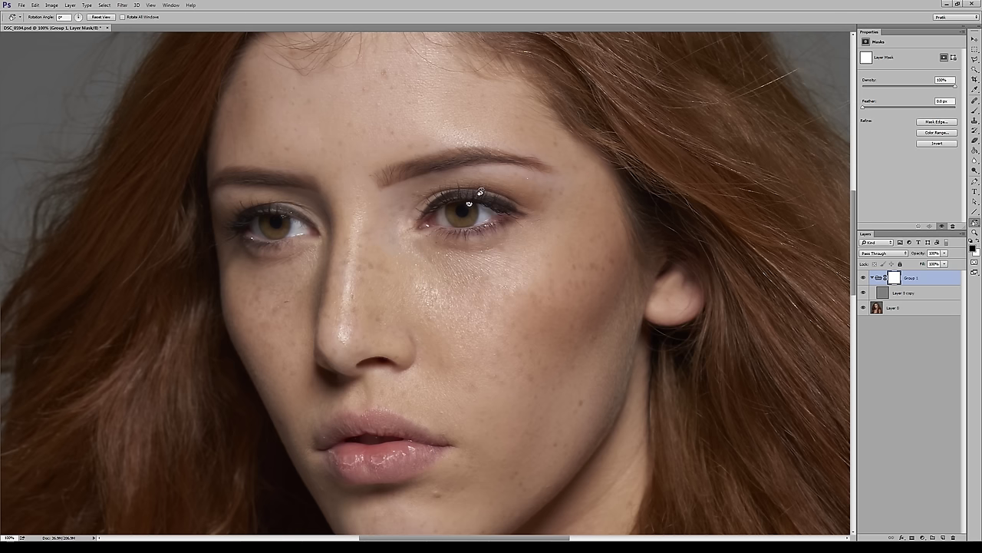
{"action": "key", "text": "b"}
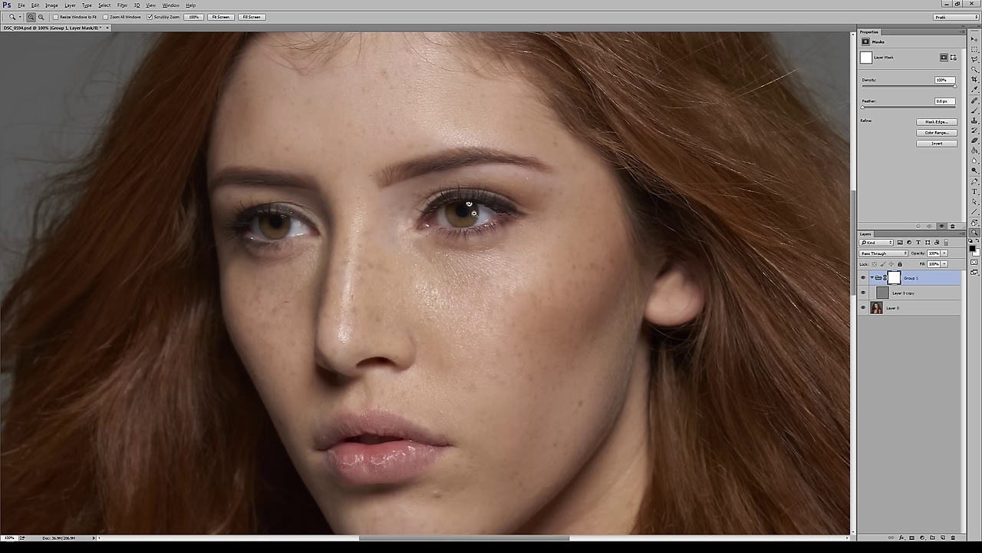
{"action": "key", "text": "ctrl+minus"}
{"action": "key", "text": "ctrl+i"}
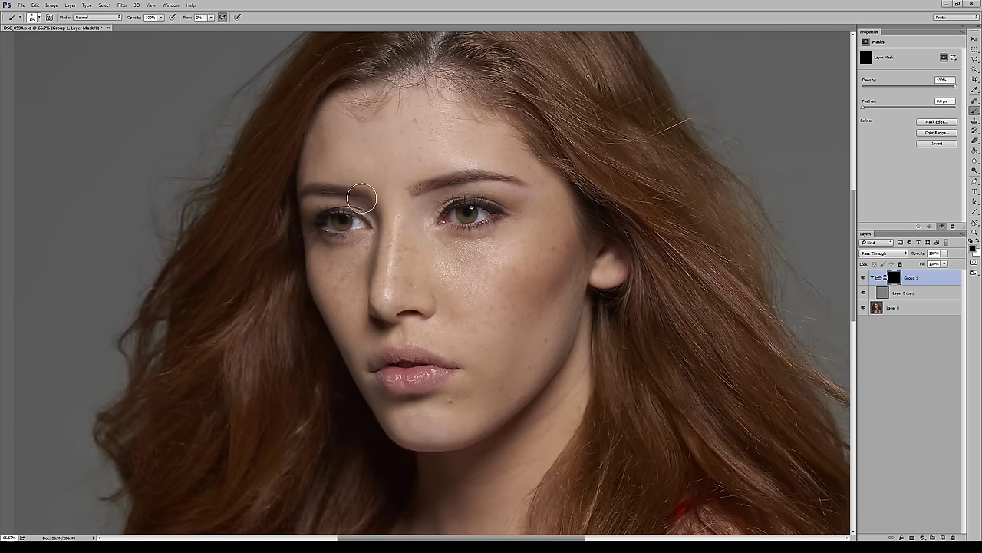
Paint white with a 100% flow brush on the group mask over the skin of the cheeks, nose and forehead.
{"action": "left_click_drag", "start_coordinate": [398, 221], "coordinate": [420, 221]}
{"action": "key", "text": "x"}
{"action": "left_click_drag", "start_coordinate": [191, 18], "coordinate": [201, 19]}
{"action": "type", "text": "100"}
{"action": "key", "text": "Return"}
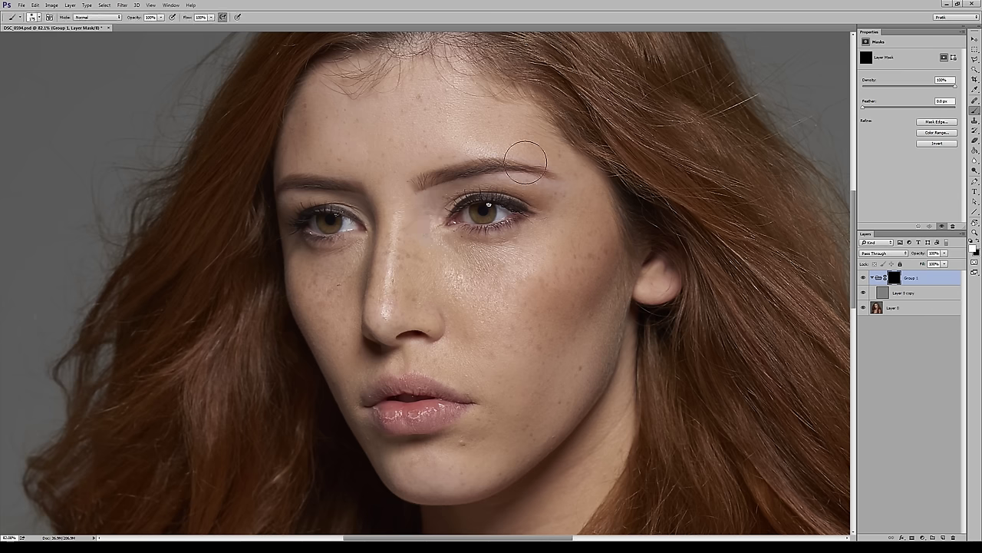
{"action": "key", "text": "bracketleft"}
{"action": "key", "text": "bracketleft"}
{"action": "key", "text": "bracketleft"}
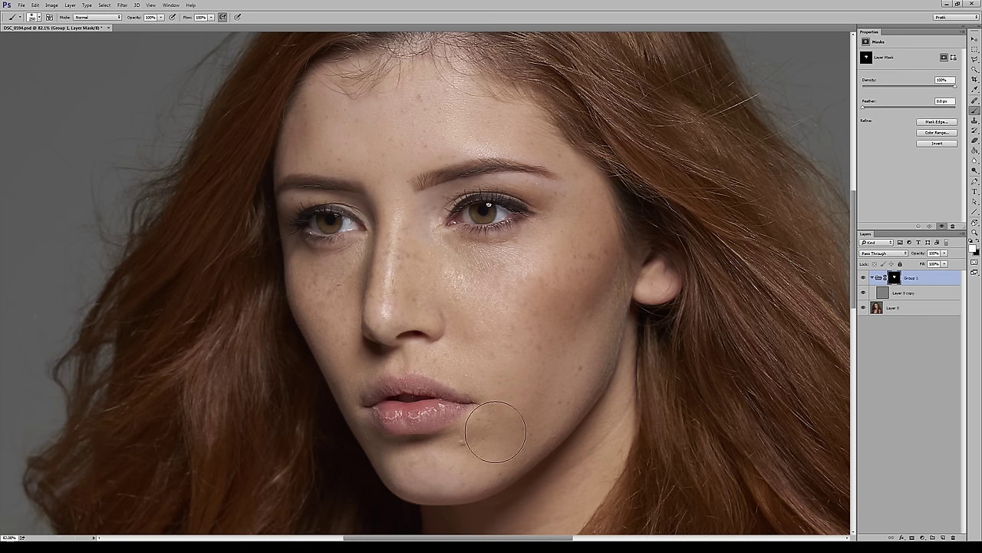
{"action": "left_click_drag", "start_coordinate": [342, 339], "coordinate": [337, 304]}
{"action": "key", "text": "bracketleft"}
{"action": "mouse_move", "coordinate": [322, 110]}
{"action": "left_mouse_down"}
{"action": "mouse_move", "coordinate": [509, 124]}
{"action": "mouse_move", "coordinate": [580, 243]}
{"action": "mouse_move", "coordinate": [531, 287]}
{"action": "left_mouse_up"}
Paint black on the group mask with a smaller brush to exclude the area around the eye nearer the ear.
{"action": "key", "text": "bracketleft"}
{"action": "key", "text": "bracketleft"}
{"action": "key", "text": "bracketleft"}
{"action": "key", "text": "x"}
{"action": "key", "text": "bracketleft"}
{"action": "key", "text": "bracketleft"}
{"action": "left_click_drag", "start_coordinate": [499, 195], "coordinate": [450, 202]}
{"action": "key", "text": "x"}
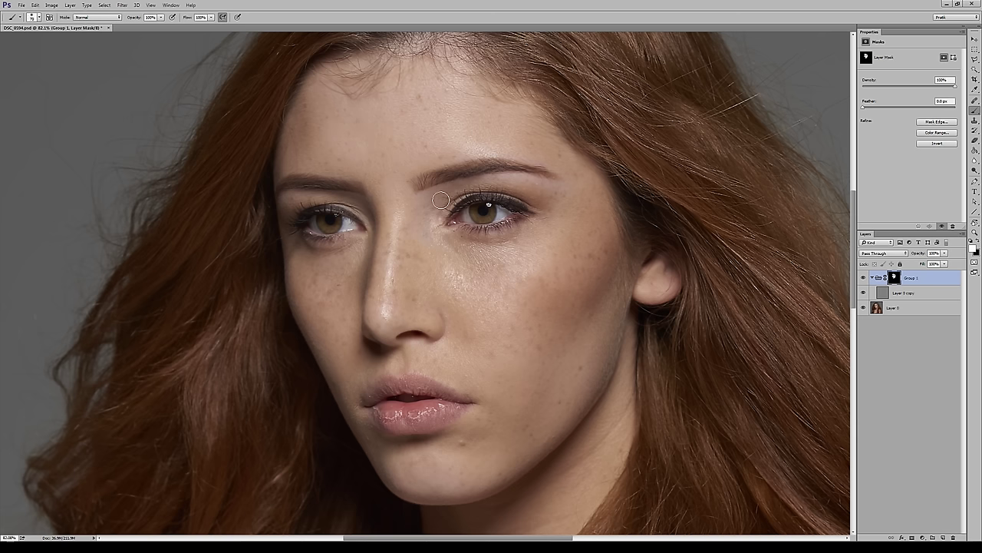
Extend the white painting on the group mask over the remaining lower cheek and facial skin.
{"action": "key", "text": "bracketleft"}
{"action": "key", "text": "bracketleft"}
{"action": "scroll", "coordinate": [361, 394], "scroll_direction": "down", "scroll_amount": 3}
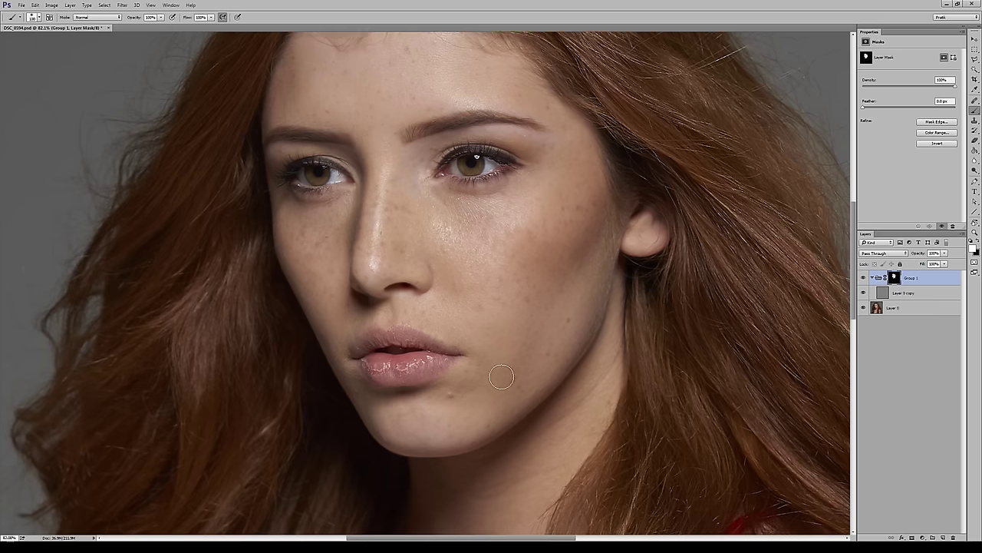
{"action": "left_click_drag", "start_coordinate": [537, 342], "coordinate": [508, 302]}
{"action": "key", "text": "ctrl+minus"}
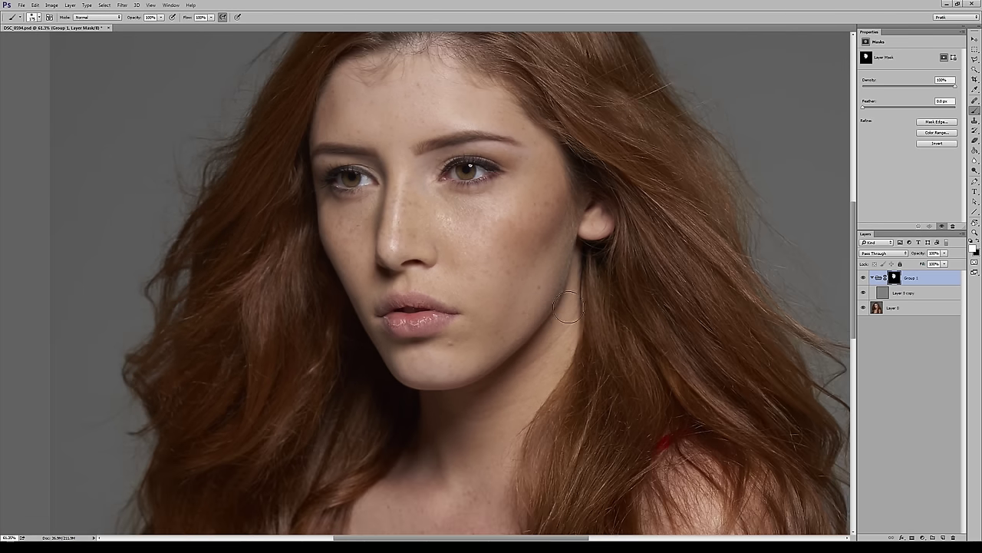
{"action": "key", "text": "ctrl+0"}
{"action": "left_click_drag", "start_coordinate": [436, 359], "coordinate": [452, 353]}
{"action": "mouse_move", "coordinate": [432, 278]}
{"action": "left_mouse_down"}
{"action": "mouse_move", "coordinate": [419, 346]}
{"action": "mouse_move", "coordinate": [435, 327]}
{"action": "left_mouse_up"}
{"action": "left_click_drag", "start_coordinate": [419, 228], "coordinate": [453, 358]}
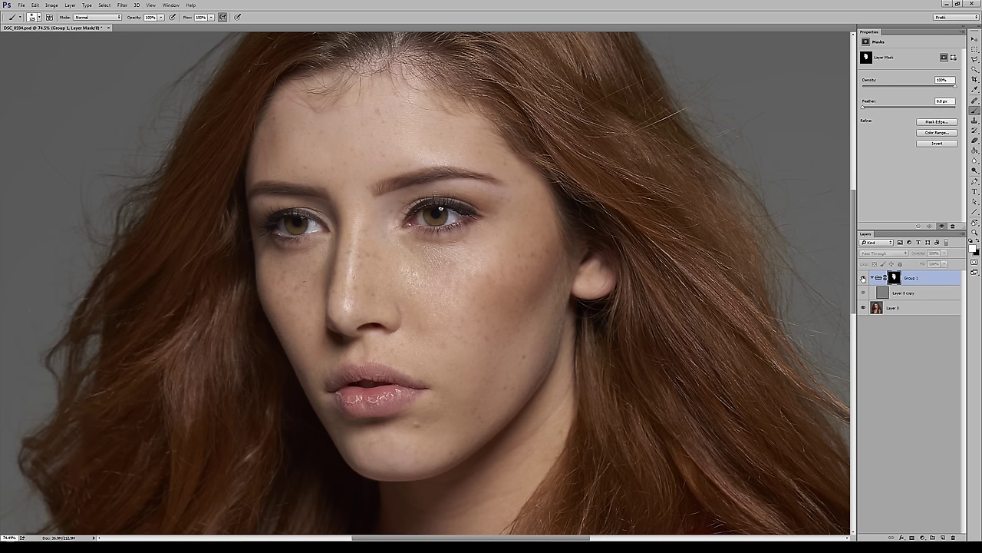
Stamp the visible image onto a new layer above the High Pass layer and apply Dust & Scratches with threshold 4 and radius about 14 pixels.
{"action": "left_click", "coordinate": [894, 295]}
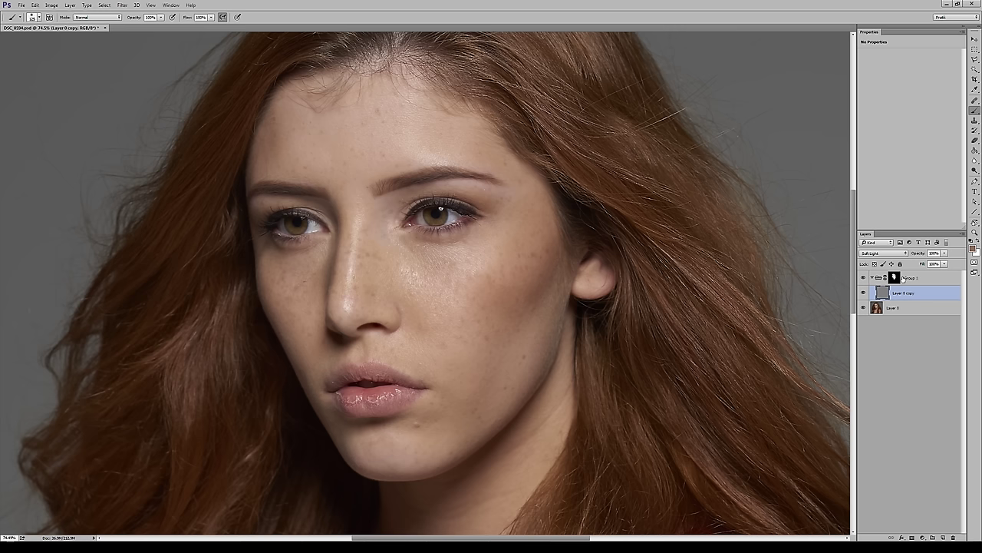
{"action": "key", "text": "ctrl+shift+alt+e"}
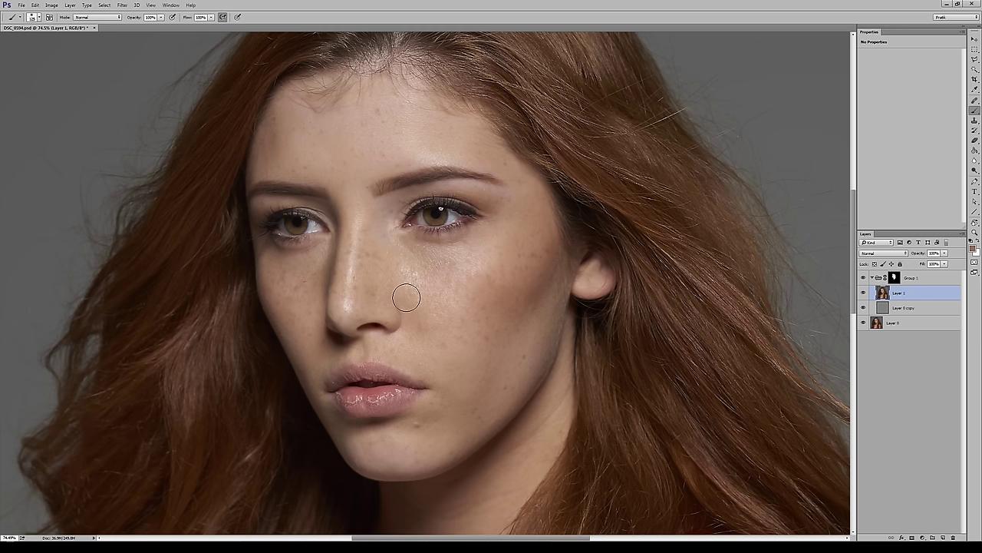
{"action": "left_click", "coordinate": [122, 4]}
{"action": "mouse_move", "coordinate": [153, 112]}
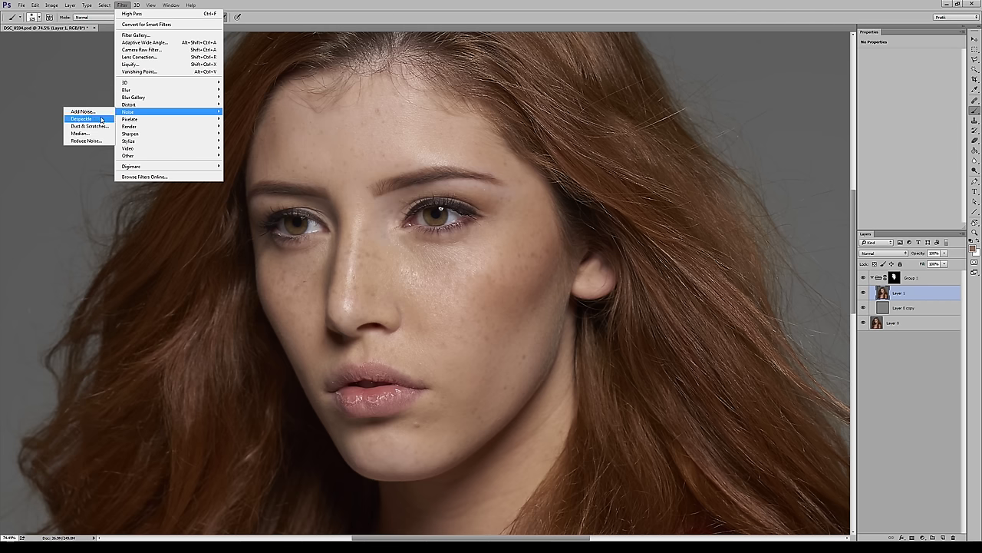
{"action": "left_click", "coordinate": [101, 126]}
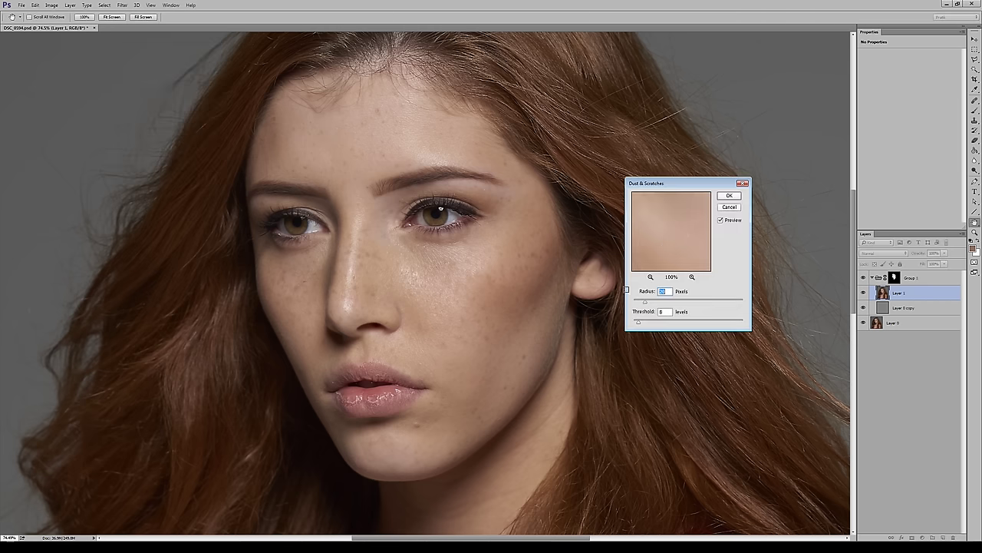
{"action": "mouse_move", "coordinate": [645, 303]}
{"action": "left_mouse_down"}
{"action": "mouse_move", "coordinate": [633, 321]}
{"action": "mouse_move", "coordinate": [642, 304]}
{"action": "left_mouse_up"}
{"action": "left_click", "coordinate": [644, 304]}
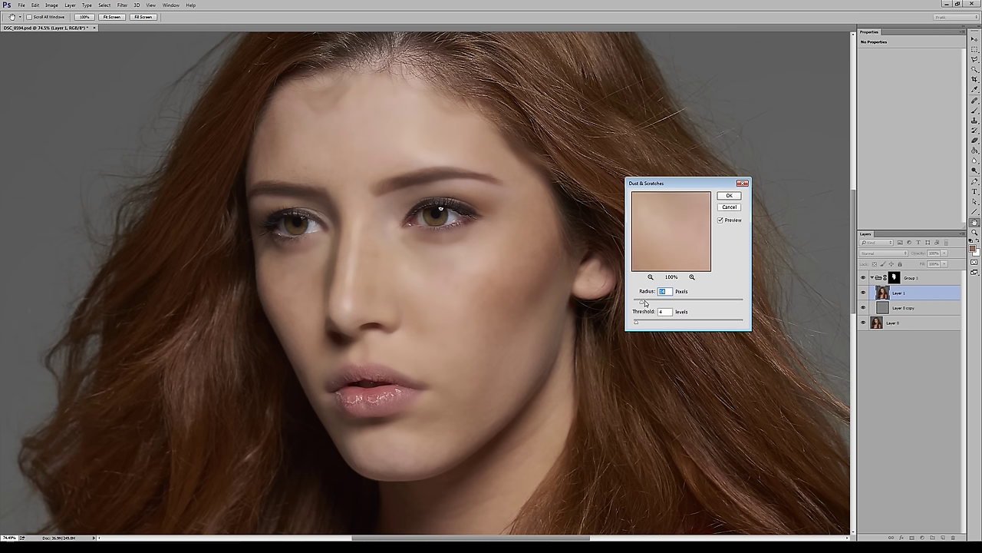
{"action": "left_click", "coordinate": [731, 196]}
{"action": "key", "text": "b"}
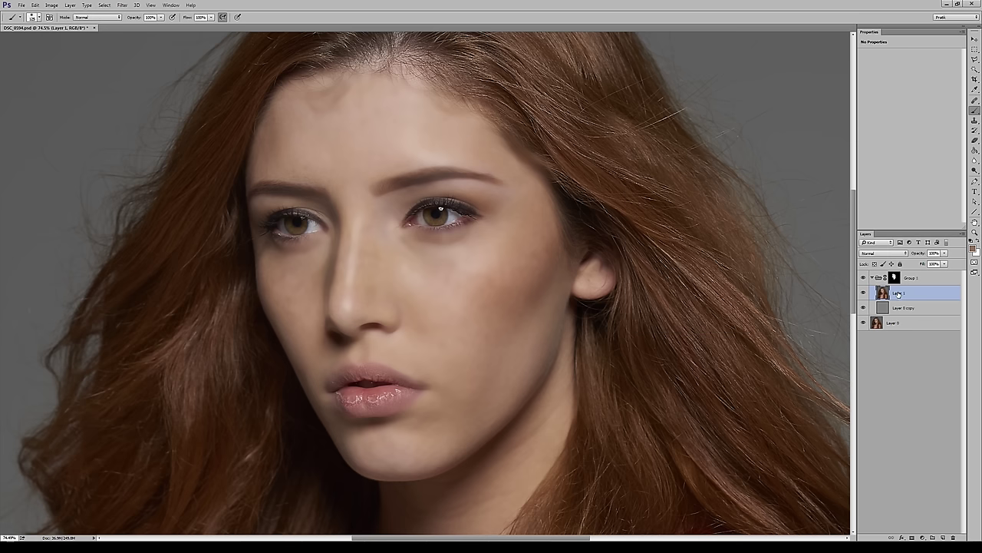
Paint black with a small brush on the group mask along the nose's shadowed edge and around the far eye.
{"action": "key", "text": "z"}
{"action": "left_click", "coordinate": [368, 331]}
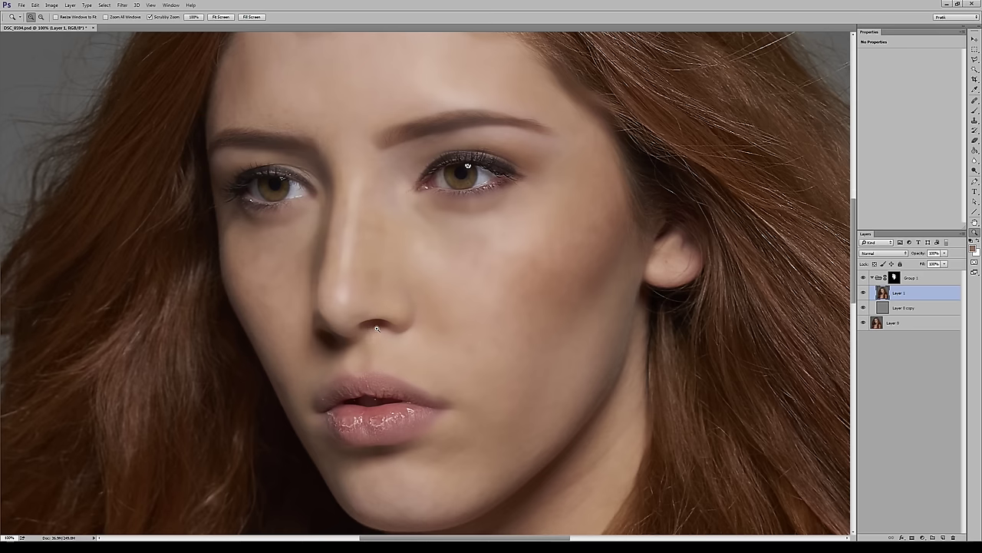
{"action": "left_click", "coordinate": [367, 330]}
{"action": "key", "text": "b"}
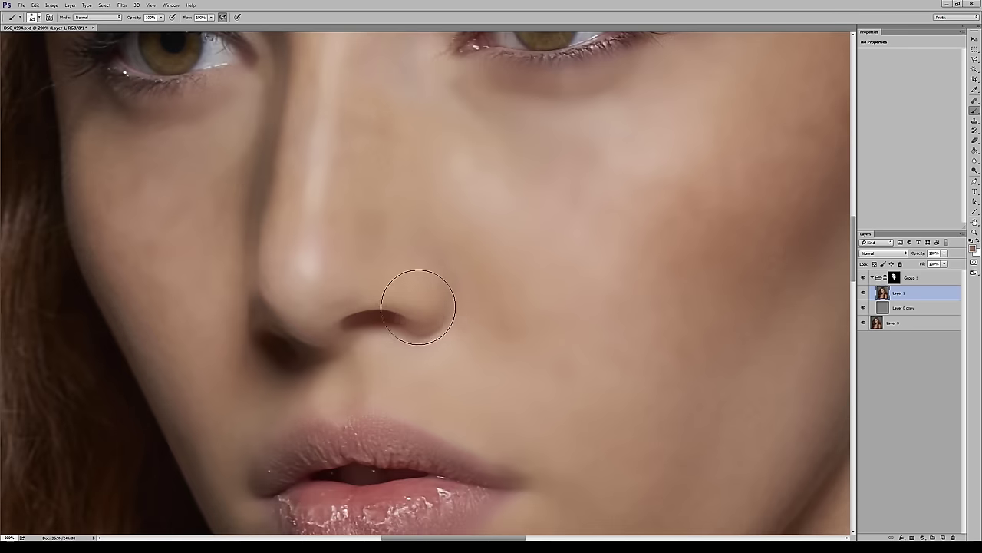
{"action": "left_click", "coordinate": [894, 278]}
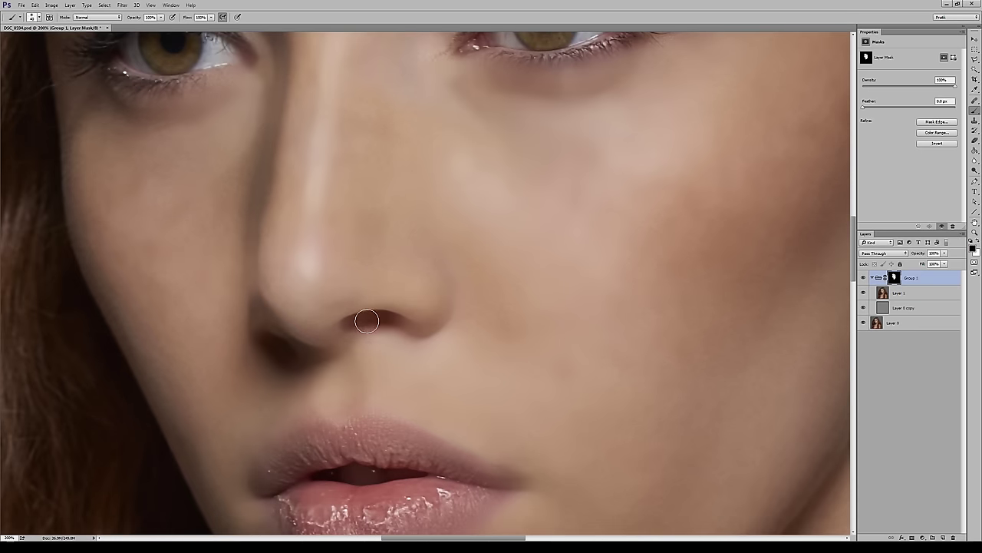
{"action": "key", "text": "z"}
{"action": "left_click", "coordinate": [372, 322], "text": "alt"}
{"action": "key", "text": "b"}
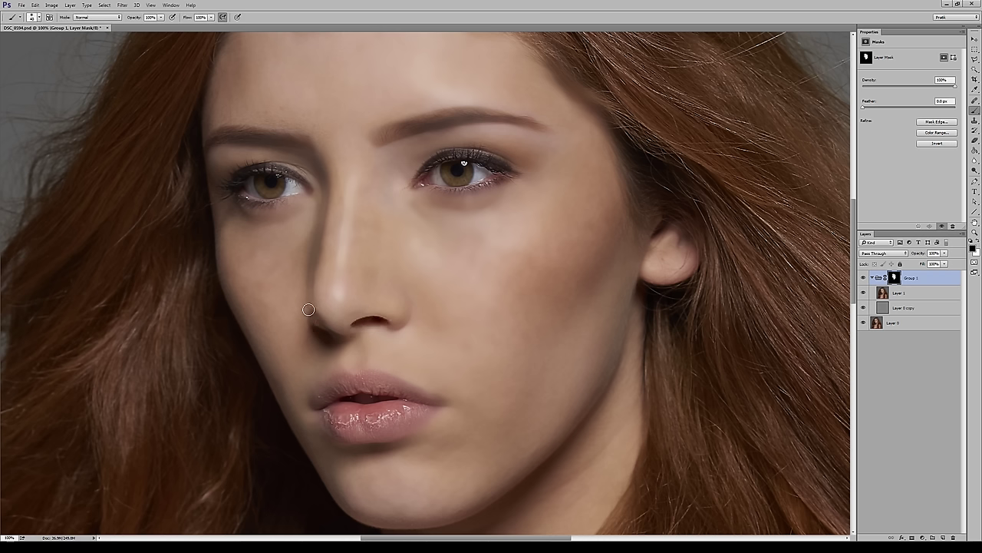
{"action": "key", "text": "x"}
{"action": "mouse_move", "coordinate": [263, 169]}
{"action": "left_mouse_down"}
{"action": "mouse_move", "coordinate": [285, 177]}
{"action": "mouse_move", "coordinate": [263, 171]}
{"action": "left_mouse_up"}
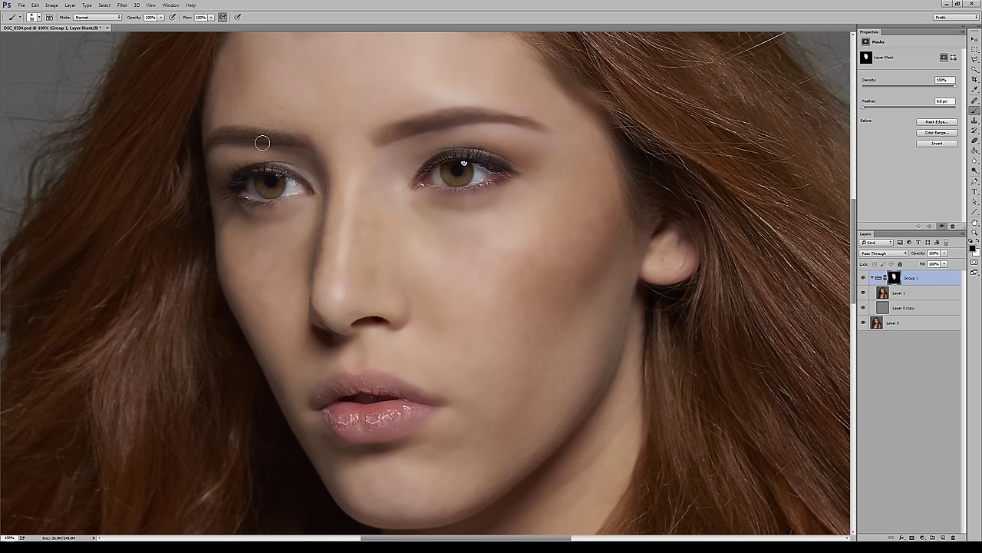
Paint on the group mask to bring back detail in the near eyebrow and the lashes around the near eye.
{"action": "mouse_move", "coordinate": [395, 132]}
{"action": "left_mouse_down"}
{"action": "mouse_move", "coordinate": [532, 113]}
{"action": "mouse_move", "coordinate": [508, 100]}
{"action": "left_mouse_up"}
{"action": "key", "text": "x"}
{"action": "mouse_move", "coordinate": [445, 159]}
{"action": "left_mouse_down"}
{"action": "mouse_move", "coordinate": [403, 188]}
{"action": "mouse_move", "coordinate": [463, 188]}
{"action": "mouse_move", "coordinate": [497, 171]}
{"action": "mouse_move", "coordinate": [438, 160]}
{"action": "mouse_move", "coordinate": [412, 201]}
{"action": "left_mouse_up"}
{"action": "key", "text": "x"}
{"action": "key", "text": "x"}
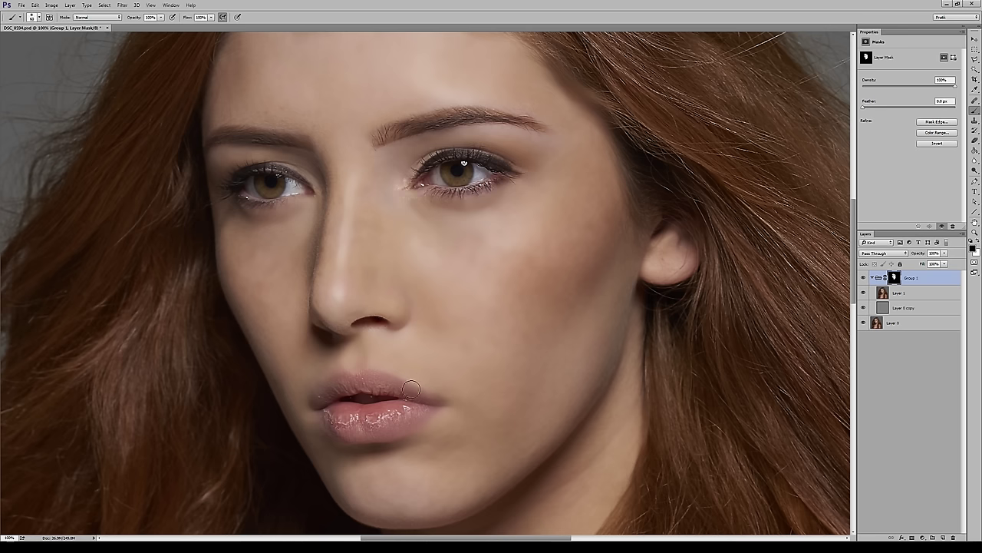
Paint black on the group mask over the lip contour, and refine the skin beside the nose in white with a smaller brush.
{"action": "mouse_move", "coordinate": [434, 397]}
{"action": "left_mouse_down"}
{"action": "mouse_move", "coordinate": [326, 402]}
{"action": "mouse_move", "coordinate": [326, 393]}
{"action": "mouse_move", "coordinate": [347, 432]}
{"action": "mouse_move", "coordinate": [409, 417]}
{"action": "mouse_move", "coordinate": [430, 398]}
{"action": "left_mouse_up"}
{"action": "left_click_drag", "start_coordinate": [415, 353], "coordinate": [389, 389]}
{"action": "key", "text": "bracketleft"}
{"action": "key", "text": "bracketleft"}
{"action": "key", "text": "bracketleft"}
{"action": "key", "text": "x"}
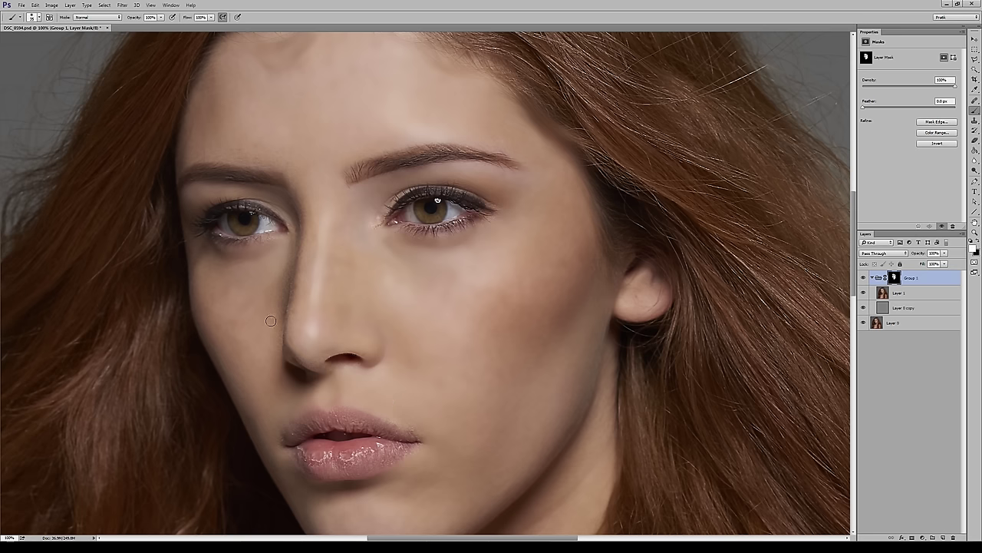
{"action": "left_click_drag", "start_coordinate": [283, 266], "coordinate": [326, 357]}
{"action": "key", "text": "r"}
{"action": "left_click_drag", "start_coordinate": [427, 173], "coordinate": [377, 176]}
Paint black with a larger brush on the group mask along the forehead hairline to restore the fine hair strands.
{"action": "key", "text": "bracketright"}
{"action": "key", "text": "bracketright"}
{"action": "key", "text": "bracketright"}
{"action": "key", "text": "bracketright"}
{"action": "key", "text": "bracketright"}
{"action": "key", "text": "bracketright"}
{"action": "key", "text": "bracketright"}
{"action": "key", "text": "bracketright"}
{"action": "key", "text": "x"}
{"action": "mouse_move", "coordinate": [290, 160]}
{"action": "left_mouse_down"}
{"action": "mouse_move", "coordinate": [255, 207]}
{"action": "mouse_move", "coordinate": [293, 150]}
{"action": "left_mouse_up"}
{"action": "key", "text": "r"}
{"action": "key", "text": "z"}
{"action": "left_click_drag", "start_coordinate": [381, 164], "coordinate": [337, 164]}
{"action": "key", "text": "r"}
{"action": "left_click_drag", "start_coordinate": [395, 155], "coordinate": [427, 151]}
{"action": "key", "text": "bracketright"}
{"action": "key", "text": "bracketright"}
Examine the masked skin retouch across the whole portrait from several zoom levels and rotation angles.
{"action": "key", "text": "z"}
{"action": "left_click_drag", "start_coordinate": [432, 285], "coordinate": [390, 284]}
{"action": "key", "text": "r"}
{"action": "left_click_drag", "start_coordinate": [447, 230], "coordinate": [430, 226]}
{"action": "key", "text": "z"}
{"action": "left_click_drag", "start_coordinate": [430, 226], "coordinate": [448, 230]}
{"action": "key", "text": "r"}
{"action": "key", "text": "z"}
{"action": "left_click", "coordinate": [448, 242], "text": "alt"}
{"action": "left_click", "coordinate": [442, 241]}
{"action": "key", "text": "r"}
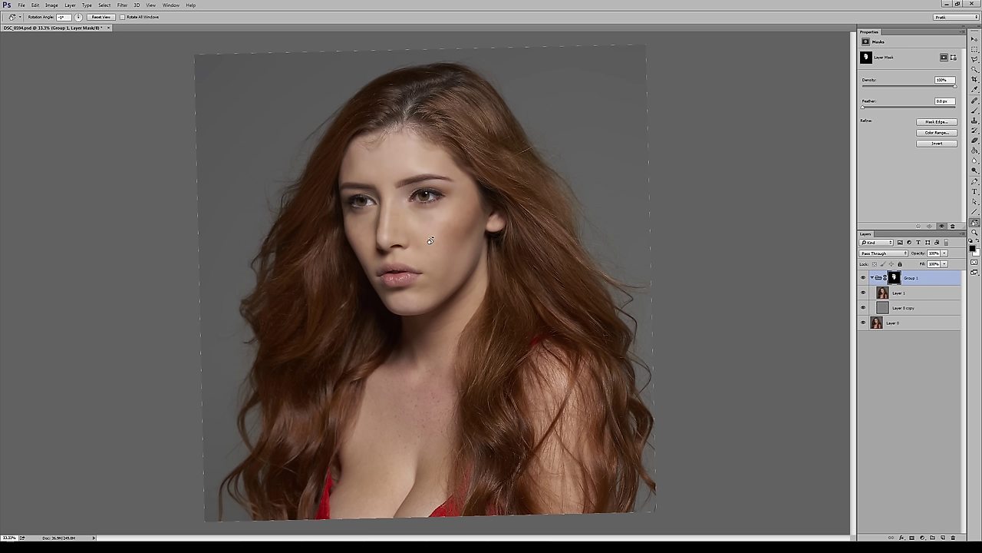
{"action": "key", "text": "z"}
{"action": "left_click", "coordinate": [431, 227]}
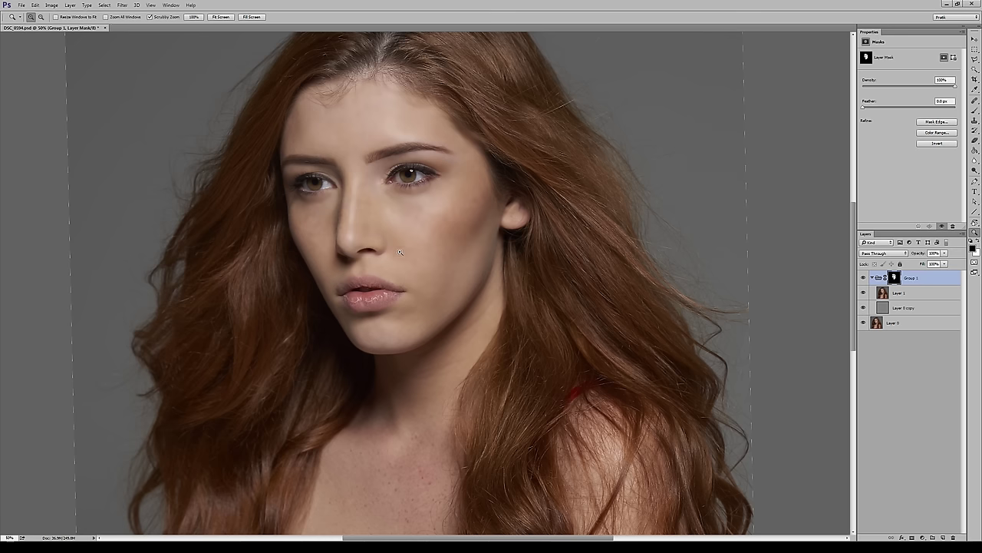
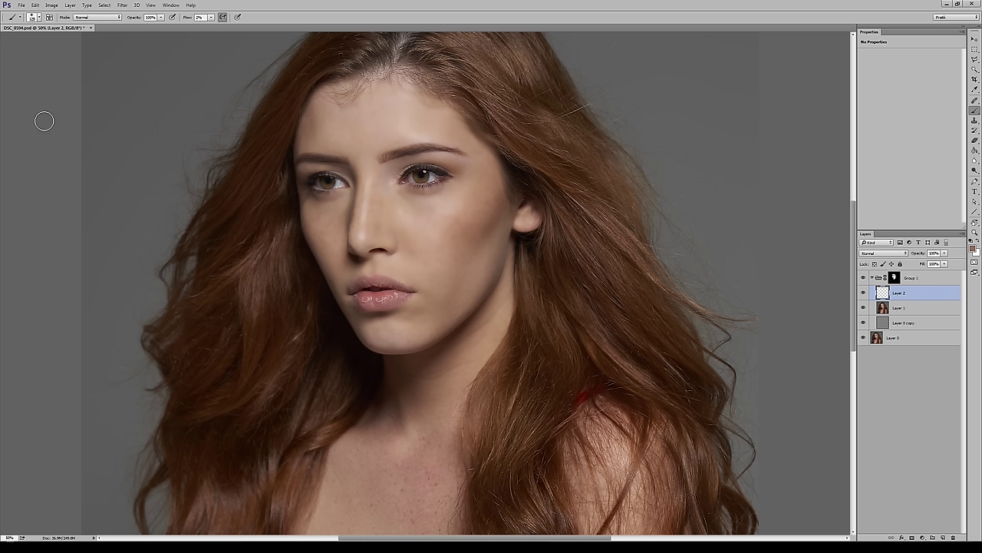
Set the brush flow to 6% and adjust the brush size for painting skin tones on the empty top layer of the group.
{"action": "key", "text": "]"}
{"action": "key", "text": "]"}
{"action": "key", "text": "shift+0"}
{"action": "key", "text": "shift+5"}
{"action": "key", "text": "bracketleft"}
{"action": "key", "text": "bracketleft"}
{"action": "key", "text": "bracketleft"}
{"action": "key", "text": "bracketleft"}
{"action": "key", "text": "bracketleft"}
{"action": "key", "text": "bracketright"}
{"action": "key", "text": "0"}
{"action": "key", "text": "6"}
{"action": "key", "text": "bracketright"}
Sample skin tones from the near cheek and the nose and blend them softly into the surrounding skin.
{"action": "left_click", "coordinate": [446, 204], "text": "alt"}
{"action": "left_click", "coordinate": [364, 209], "text": "alt"}
{"action": "key", "text": "bracketleft"}
{"action": "key", "text": "bracketleft"}
{"action": "key", "text": "bracketleft"}
{"action": "key", "text": "bracketleft"}
{"action": "key", "text": "bracketleft"}
{"action": "scroll", "coordinate": [338, 207], "scroll_direction": "up", "scroll_amount": 3}
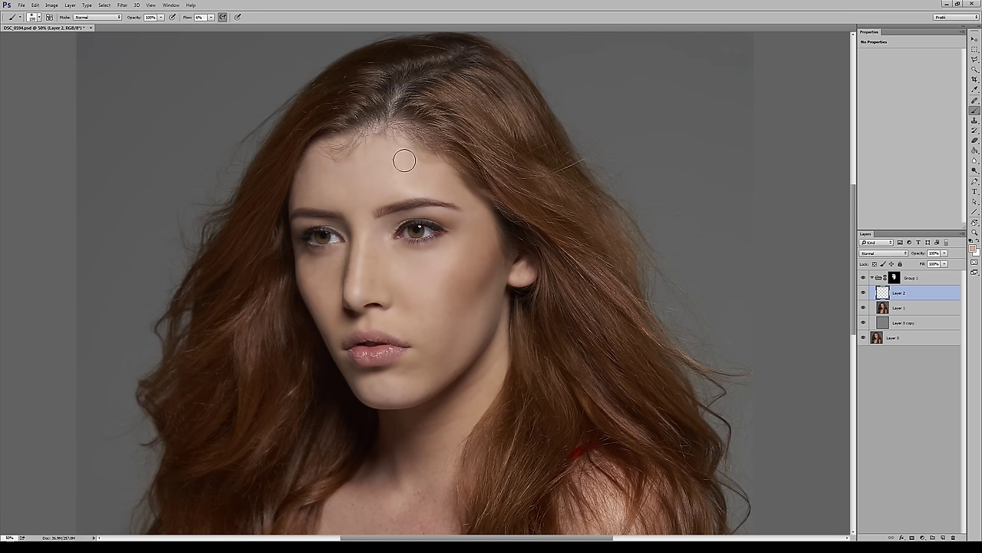
Blend sampled tones over the shaded contour of the near cheek and the chin, reducing the brush size.
{"action": "key", "text": "r"}
{"action": "left_click_drag", "start_coordinate": [494, 176], "coordinate": [448, 258]}
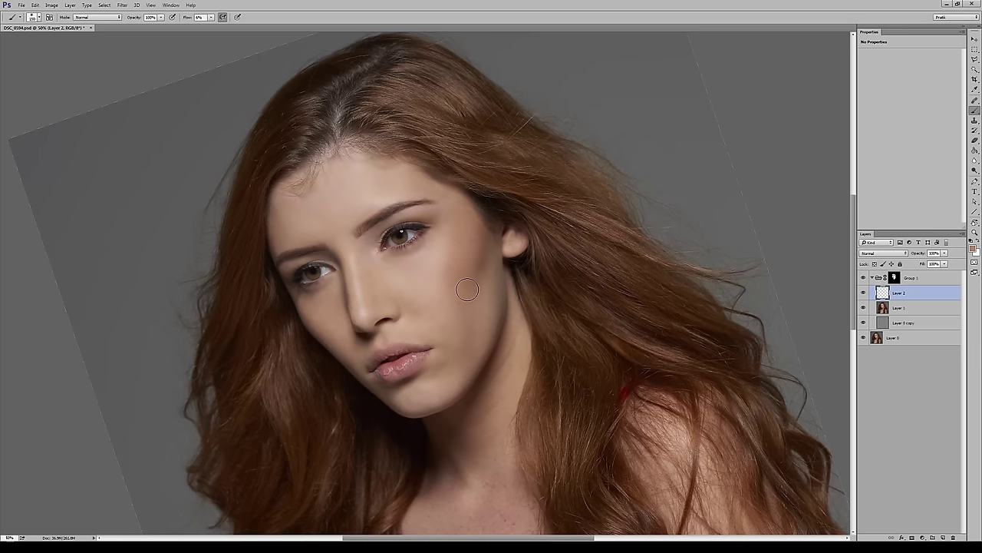
{"action": "key", "text": "r"}
{"action": "left_click_drag", "start_coordinate": [385, 242], "coordinate": [415, 228]}
{"action": "left_click", "coordinate": [335, 368], "text": "alt"}
{"action": "key", "text": "["}
{"action": "key", "text": "["}
{"action": "key", "text": "["}
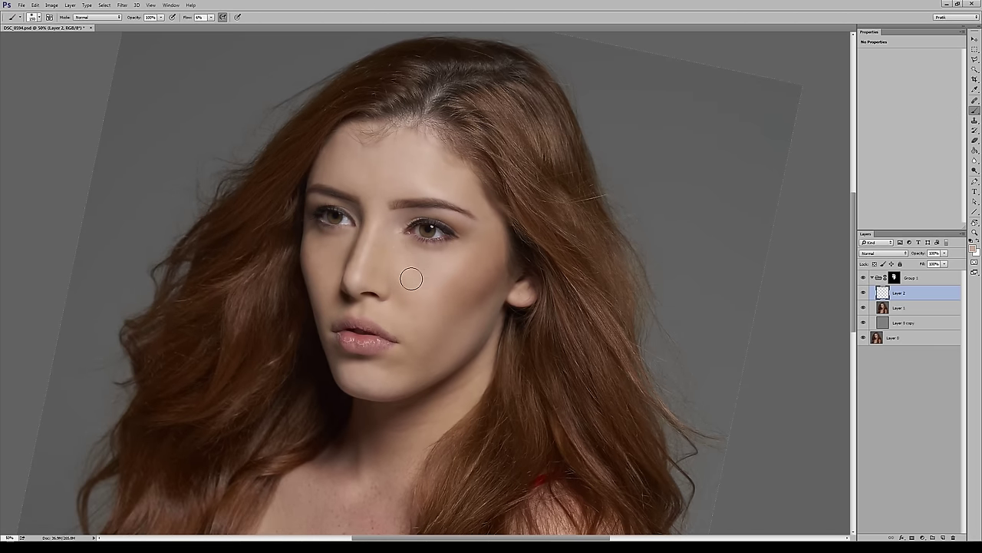
Sample skin tones on the far cheek and blend its uneven patches, adjusting the brush size.
{"action": "left_click", "coordinate": [319, 260], "text": "alt"}
{"action": "key", "text": "["}
{"action": "key", "text": "["}
{"action": "left_click", "coordinate": [311, 290], "text": "alt"}
{"action": "left_click", "coordinate": [322, 292], "text": "alt"}
{"action": "key", "text": "["}
{"action": "key", "text": "]"}
{"action": "key", "text": "]"}
{"action": "key", "text": "]"}
Sample skin tones from the near cheek and smooth the transitions around the cheek and nose with varied brush sizes.
{"action": "left_click", "coordinate": [428, 287], "text": "alt"}
{"action": "key", "text": "bracketleft"}
{"action": "key", "text": "bracketleft"}
{"action": "key", "text": "bracketleft"}
{"action": "scroll", "coordinate": [358, 253], "scroll_direction": "up", "scroll_amount": 5}
{"action": "key", "text": "bracketleft"}
{"action": "key", "text": "bracketleft"}
{"action": "key", "text": "bracketleft"}
{"action": "left_click", "coordinate": [347, 260], "text": "alt"}
{"action": "left_click_drag", "start_coordinate": [361, 247], "coordinate": [333, 295]}
{"action": "key", "text": "bracketright"}
{"action": "key", "text": "bracketright"}
{"action": "key", "text": "bracketright"}
{"action": "key", "text": "bracketright"}
{"action": "left_click", "coordinate": [358, 213], "text": "alt"}
{"action": "left_click_drag", "start_coordinate": [347, 195], "coordinate": [330, 245]}
Blend sampled skin tones over the forehead and under the far eye, switching from a larger to a smaller brush.
{"action": "key", "text": "bracketright"}
{"action": "key", "text": "bracketright"}
{"action": "left_click", "coordinate": [397, 161], "text": "alt"}
{"action": "key", "text": "bracketright"}
{"action": "left_click_drag", "start_coordinate": [300, 361], "coordinate": [359, 242]}
{"action": "key", "text": "bracketleft"}
{"action": "key", "text": "bracketleft"}
{"action": "key", "text": "bracketleft"}
{"action": "key", "text": "bracketleft"}
{"action": "left_click", "coordinate": [281, 206], "text": "alt"}
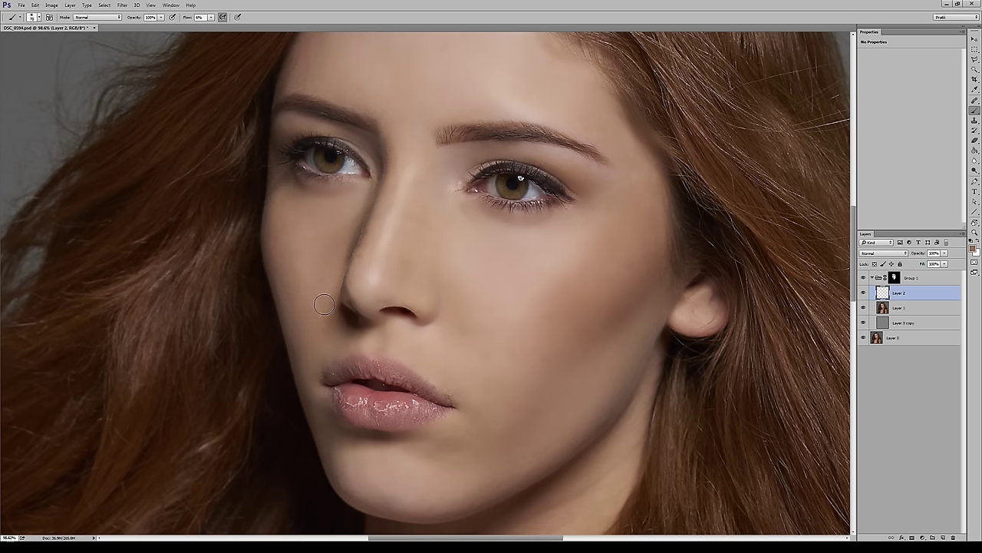
Sample skin tones from the chin and even out the chin and lower face with a larger brush.
{"action": "scroll", "coordinate": [315, 376], "scroll_direction": "down", "scroll_amount": 4}
{"action": "scroll", "coordinate": [314, 376], "scroll_direction": "right", "scroll_amount": 2}
{"action": "scroll", "coordinate": [383, 334], "scroll_direction": "down", "scroll_amount": 2}
{"action": "scroll", "coordinate": [383, 335], "scroll_direction": "right", "scroll_amount": 4}
{"action": "key", "text": "bracketright"}
{"action": "key", "text": "bracketright"}
{"action": "left_click", "coordinate": [316, 340], "text": "alt"}
{"action": "left_click", "coordinate": [294, 347], "text": "alt"}
{"action": "left_click_drag", "start_coordinate": [276, 355], "coordinate": [298, 356]}
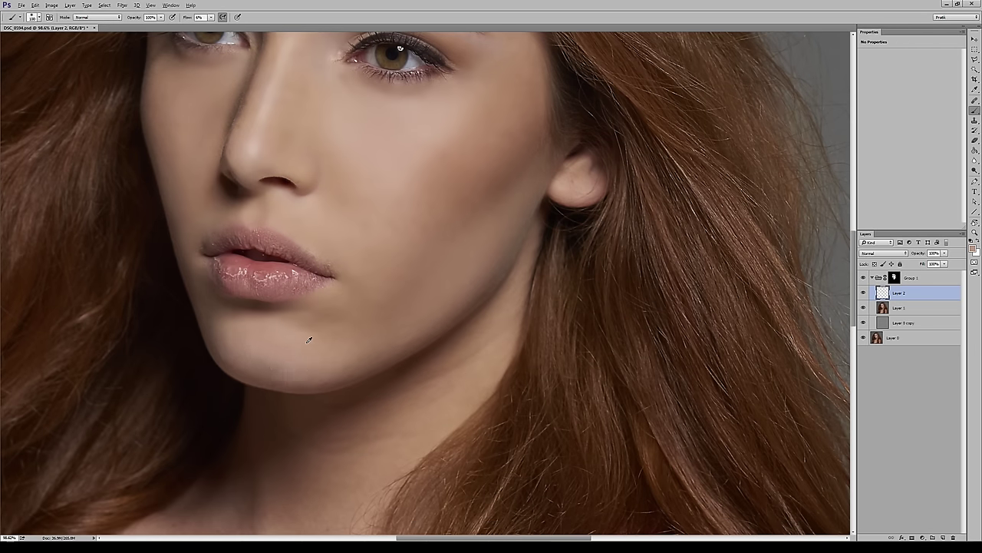
{"action": "scroll", "coordinate": [411, 286], "scroll_direction": "up", "scroll_amount": 3}
{"action": "scroll", "coordinate": [410, 285], "scroll_direction": "right", "scroll_amount": 3}
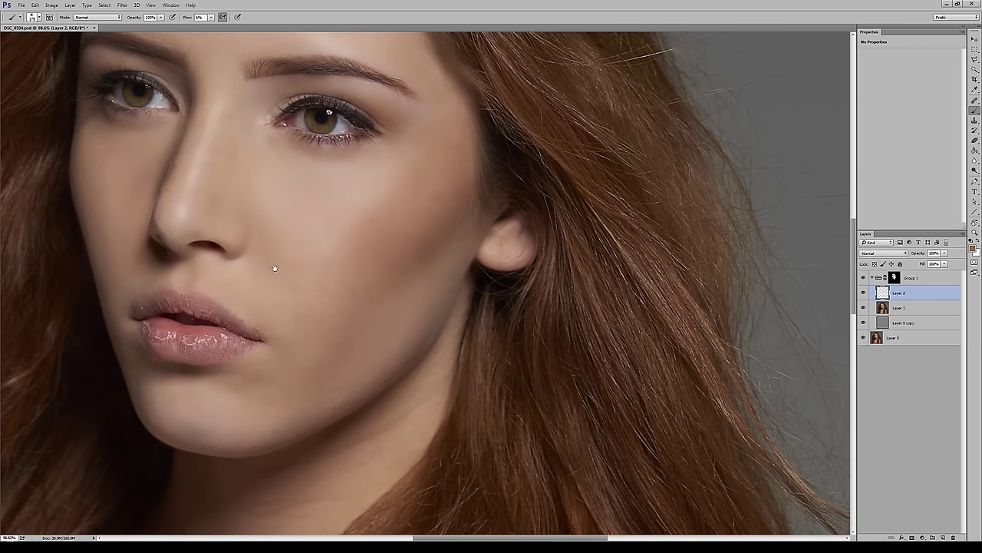
{"action": "scroll", "coordinate": [274, 268], "scroll_direction": "up", "scroll_amount": 3}
{"action": "scroll", "coordinate": [274, 268], "scroll_direction": "left", "scroll_amount": 3}
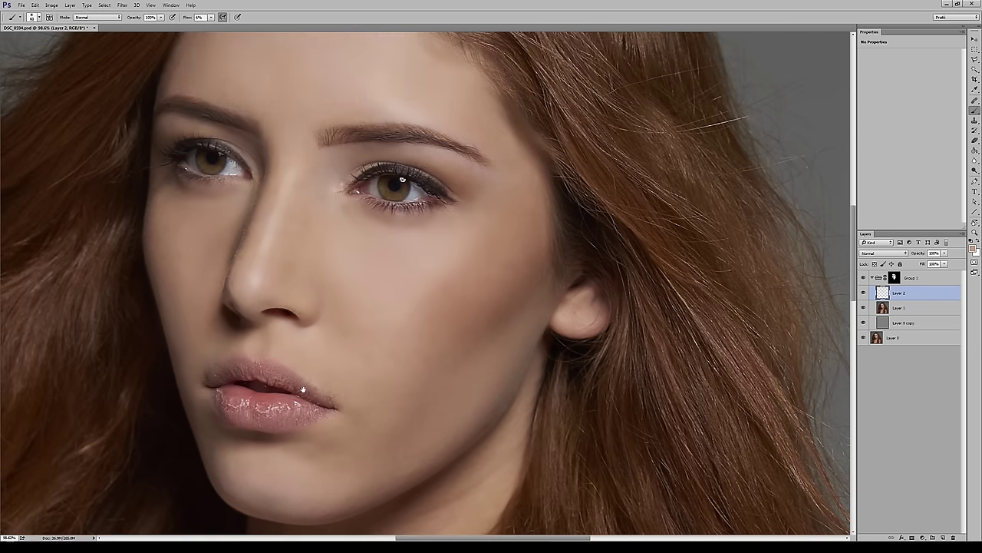
Sample the pink of the lower lip and paint it softly over the lips with a small brush.
{"action": "left_click_drag", "start_coordinate": [303, 390], "coordinate": [349, 344]}
{"action": "key", "text": "r"}
{"action": "left_click_drag", "start_coordinate": [247, 256], "coordinate": [311, 145]}
{"action": "key", "text": "z"}
{"action": "left_click_drag", "start_coordinate": [265, 247], "coordinate": [278, 247]}
{"action": "key", "text": "bracketleft"}
{"action": "key", "text": "bracketleft"}
{"action": "left_click", "coordinate": [277, 246], "text": "alt"}
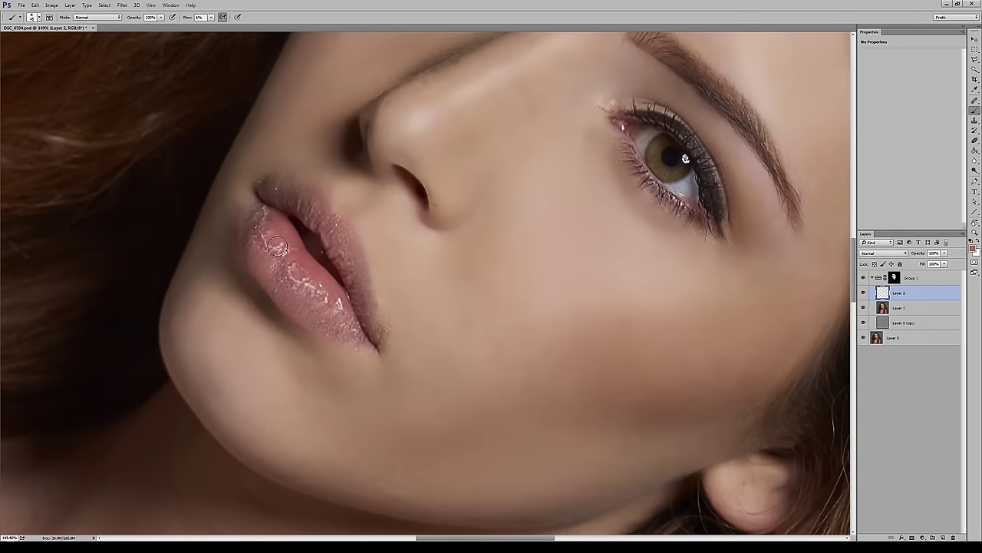
{"action": "key", "text": "r"}
{"action": "mouse_move", "coordinate": [369, 310]}
{"action": "left_mouse_down"}
{"action": "mouse_move", "coordinate": [399, 231]}
{"action": "mouse_move", "coordinate": [427, 219]}
{"action": "mouse_move", "coordinate": [380, 241]}
{"action": "left_mouse_up"}
{"action": "key", "text": "b"}
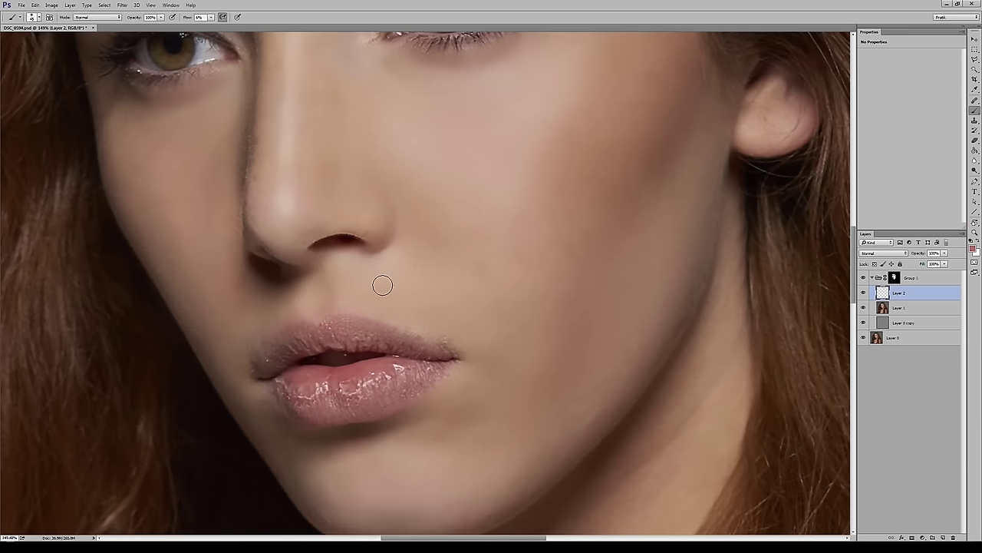
{"action": "left_click_drag", "start_coordinate": [359, 376], "coordinate": [382, 308]}
{"action": "key", "text": "]"}
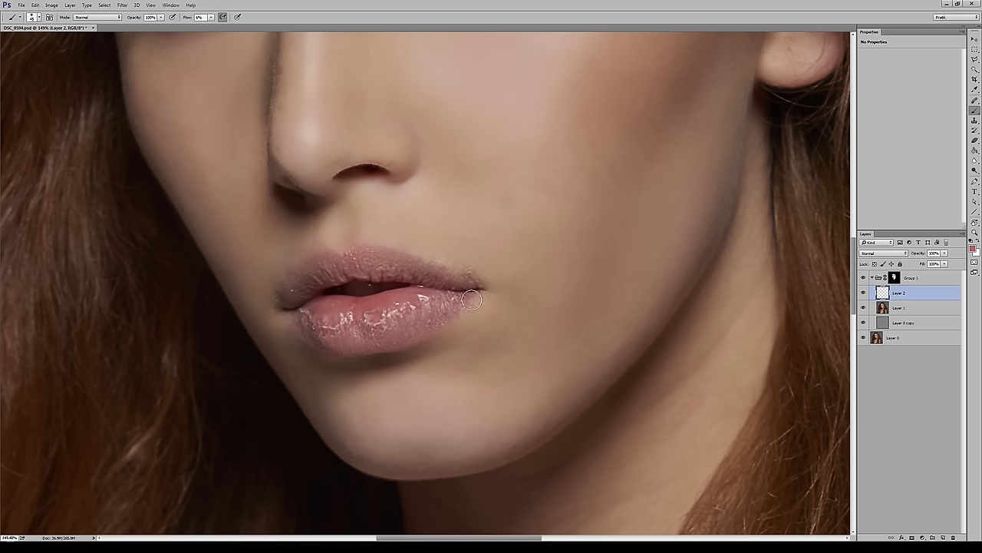
Paint white at 40% flow on the group mask over the lower lip to smooth its glossy highlights.
{"action": "left_click", "coordinate": [895, 277]}
{"action": "key", "text": "x"}
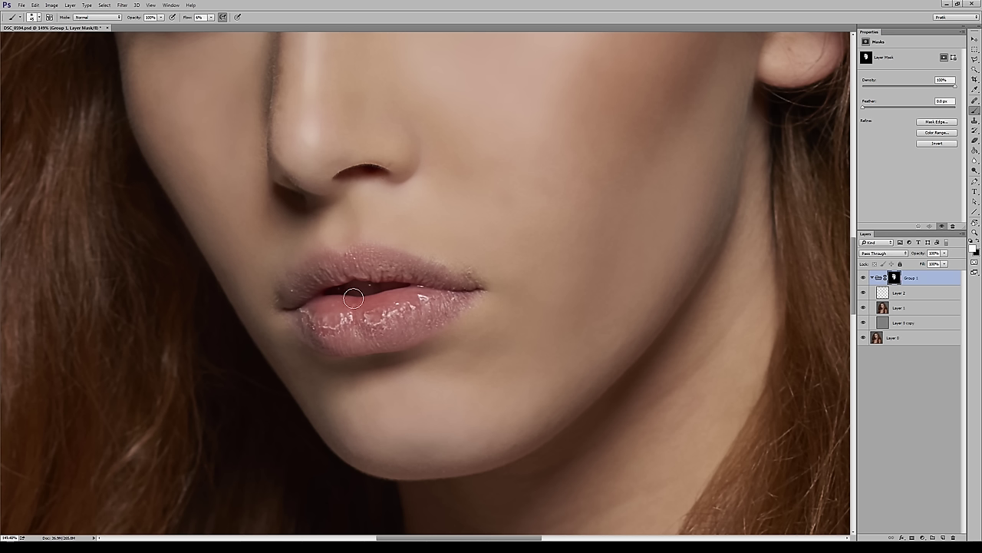
{"action": "key", "text": "shift+4"}
{"action": "mouse_move", "coordinate": [384, 292]}
{"action": "left_mouse_down"}
{"action": "mouse_move", "coordinate": [410, 289]}
{"action": "mouse_move", "coordinate": [400, 313]}
{"action": "mouse_move", "coordinate": [340, 330]}
{"action": "mouse_move", "coordinate": [313, 318]}
{"action": "mouse_move", "coordinate": [353, 324]}
{"action": "mouse_move", "coordinate": [363, 320]}
{"action": "mouse_move", "coordinate": [316, 313]}
{"action": "mouse_move", "coordinate": [420, 298]}
{"action": "mouse_move", "coordinate": [424, 307]}
{"action": "mouse_move", "coordinate": [387, 323]}
{"action": "mouse_move", "coordinate": [440, 302]}
{"action": "mouse_move", "coordinate": [363, 329]}
{"action": "mouse_move", "coordinate": [414, 309]}
{"action": "left_mouse_up"}
{"action": "key", "text": "x"}
{"action": "key", "text": "]"}
{"action": "key", "text": "]"}
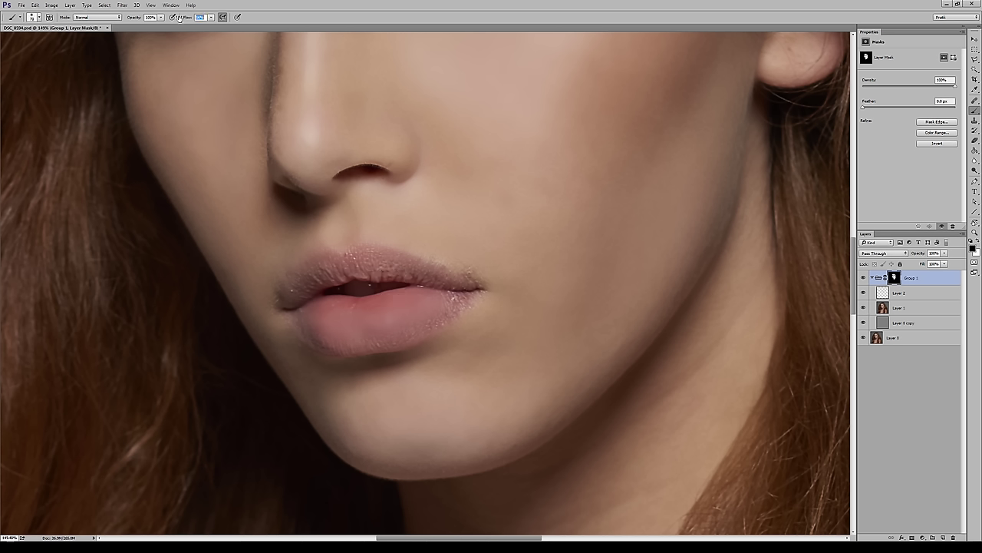
Touch up the group mask around the lips, adjusting the brush size to suit the area.
{"action": "key", "text": "["}
{"action": "key", "text": "["}
{"action": "mouse_move", "coordinate": [391, 309]}
{"action": "left_mouse_down"}
{"action": "mouse_move", "coordinate": [417, 309]}
{"action": "mouse_move", "coordinate": [330, 321]}
{"action": "mouse_move", "coordinate": [413, 306]}
{"action": "mouse_move", "coordinate": [362, 337]}
{"action": "mouse_move", "coordinate": [314, 301]}
{"action": "mouse_move", "coordinate": [443, 291]}
{"action": "mouse_move", "coordinate": [428, 315]}
{"action": "mouse_move", "coordinate": [370, 338]}
{"action": "mouse_move", "coordinate": [301, 310]}
{"action": "mouse_move", "coordinate": [348, 308]}
{"action": "mouse_move", "coordinate": [346, 354]}
{"action": "left_mouse_up"}
{"action": "key", "text": "]"}
{"action": "key", "text": "]"}
{"action": "key", "text": "space"}
{"action": "left_click_drag", "start_coordinate": [416, 300], "coordinate": [358, 363]}
{"action": "key", "text": "z"}
{"action": "left_click_drag", "start_coordinate": [399, 322], "coordinate": [337, 322]}
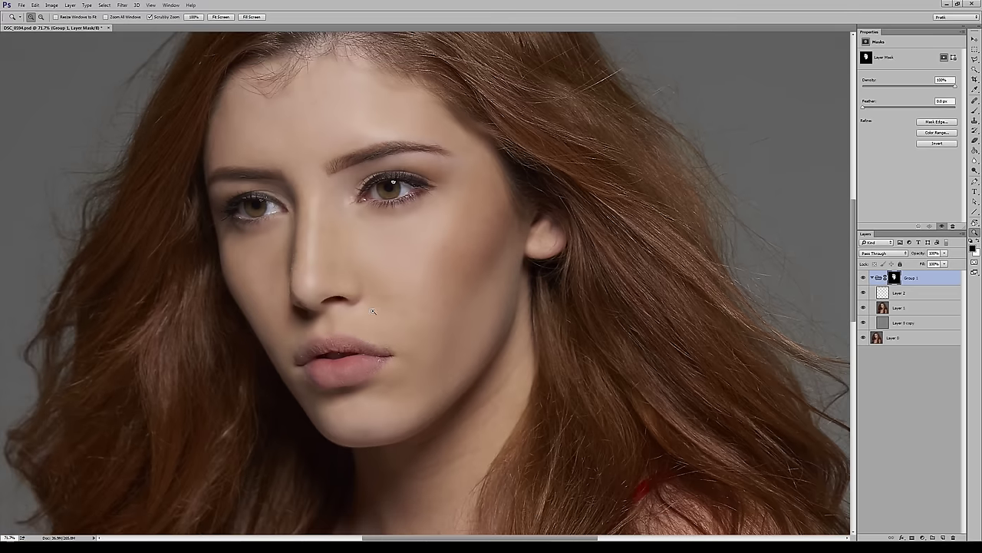
Stamp all visible layers into a new layer and move it into Group 1, directly above the painted skin-tone layer.
{"action": "key", "text": "r"}
{"action": "key", "text": "Escape"}
{"action": "key", "text": "z"}
{"action": "left_click", "coordinate": [414, 266], "text": "alt"}
{"action": "left_click", "coordinate": [414, 266], "text": "alt"}
{"action": "key", "text": "r"}
{"action": "mouse_move", "coordinate": [415, 214]}
{"action": "left_mouse_down"}
{"action": "mouse_move", "coordinate": [399, 217]}
{"action": "mouse_move", "coordinate": [404, 208]}
{"action": "left_mouse_up"}
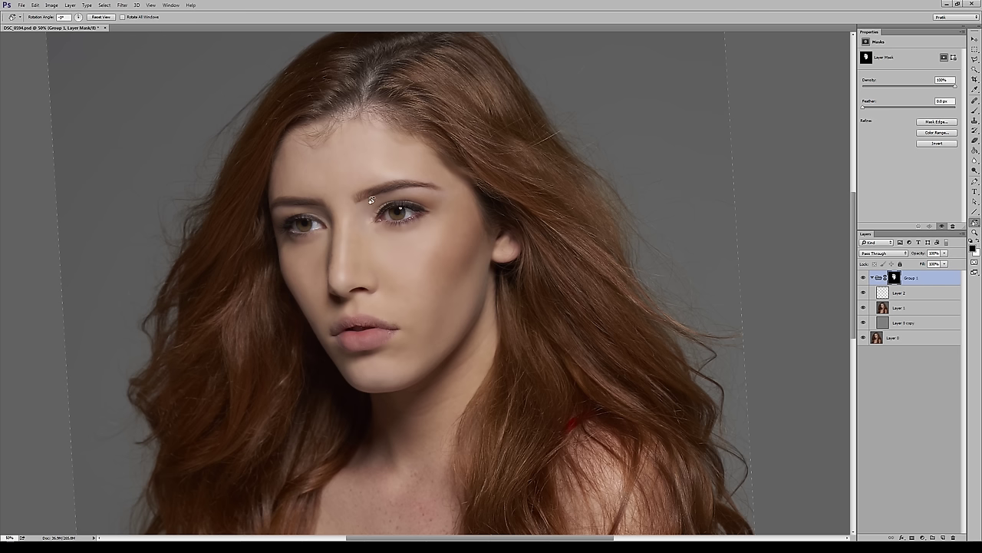
{"action": "key", "text": "ctrl+shift+alt+e"}
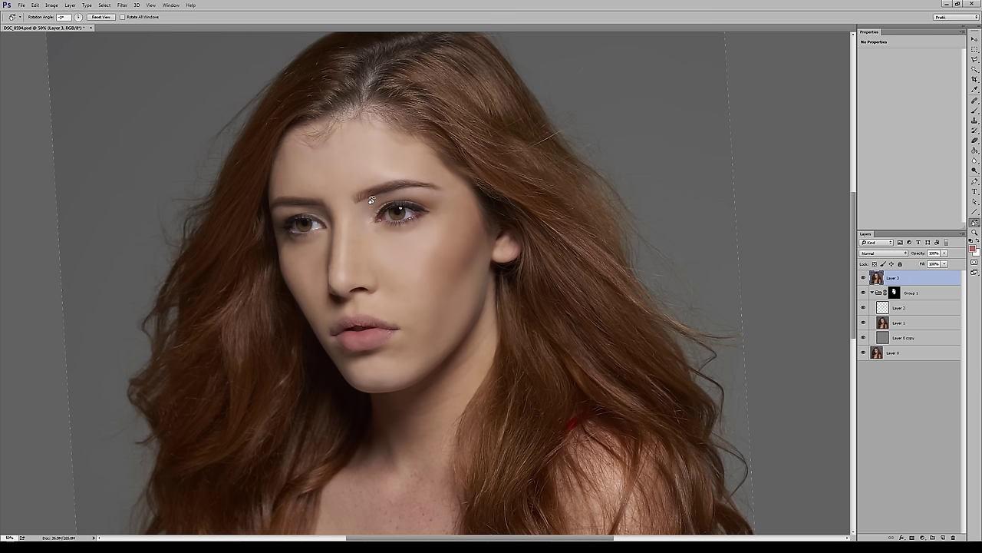
{"action": "left_click_drag", "start_coordinate": [924, 276], "coordinate": [919, 301]}
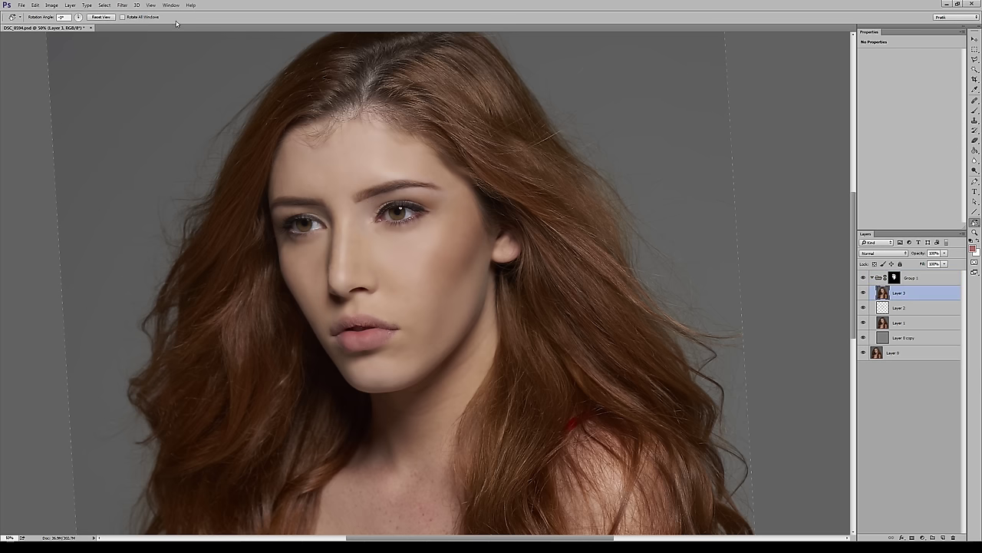
Apply a small amount of uniform, monochromatic noise to the stamped layer with the Add Noise filter.
{"action": "left_click", "coordinate": [137, 5]}
{"action": "mouse_move", "coordinate": [122, 5]}
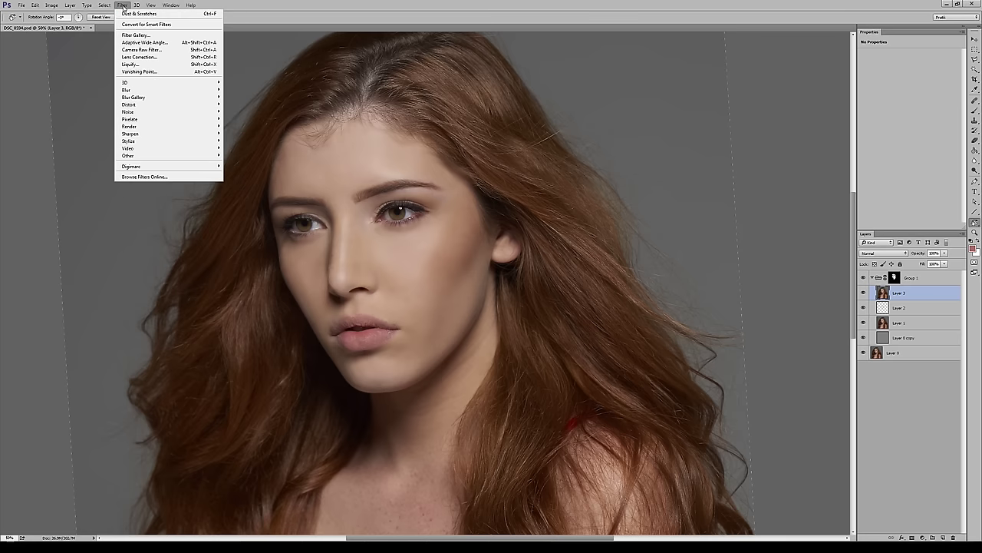
{"action": "mouse_move", "coordinate": [145, 112]}
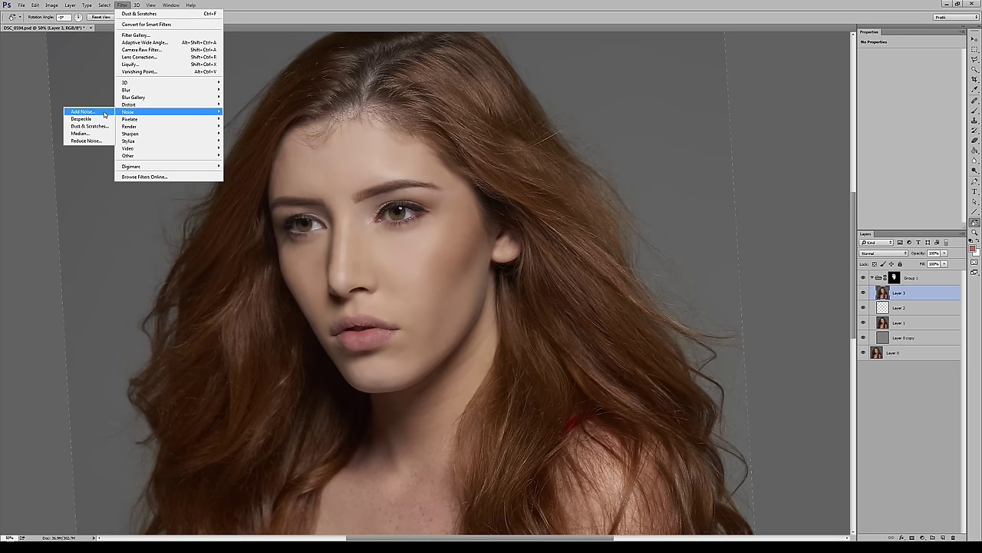
{"action": "left_click", "coordinate": [104, 114]}
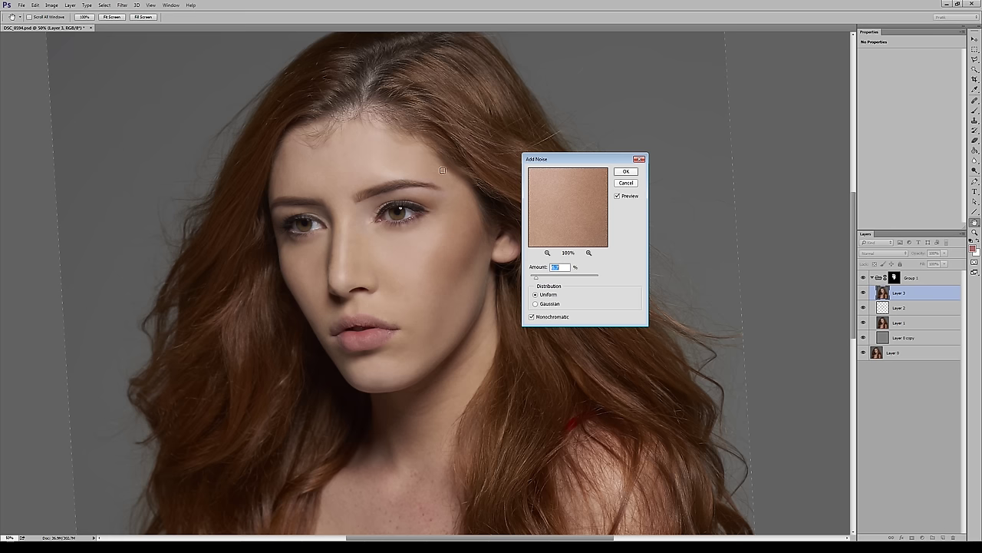
{"action": "left_click", "coordinate": [547, 253]}
{"action": "left_click", "coordinate": [547, 252]}
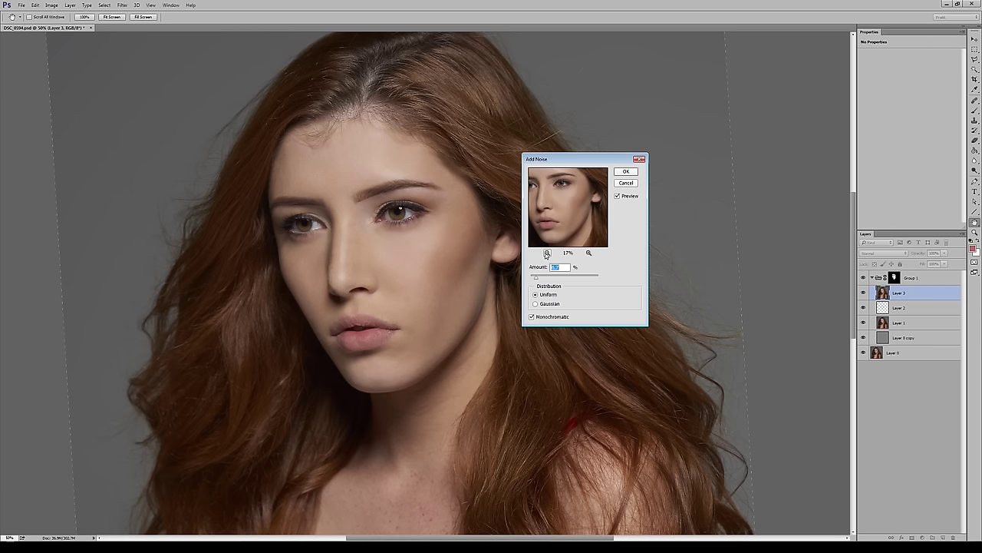
{"action": "left_click", "coordinate": [547, 253]}
{"action": "left_click_drag", "start_coordinate": [565, 210], "coordinate": [572, 196]}
{"action": "key", "text": "ctrl+minus"}
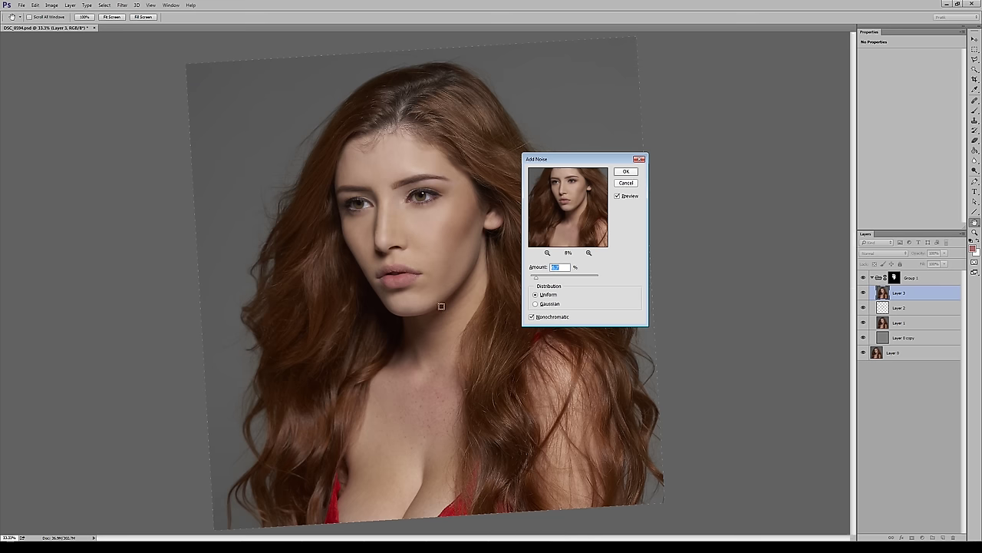
{"action": "left_click", "coordinate": [461, 236]}
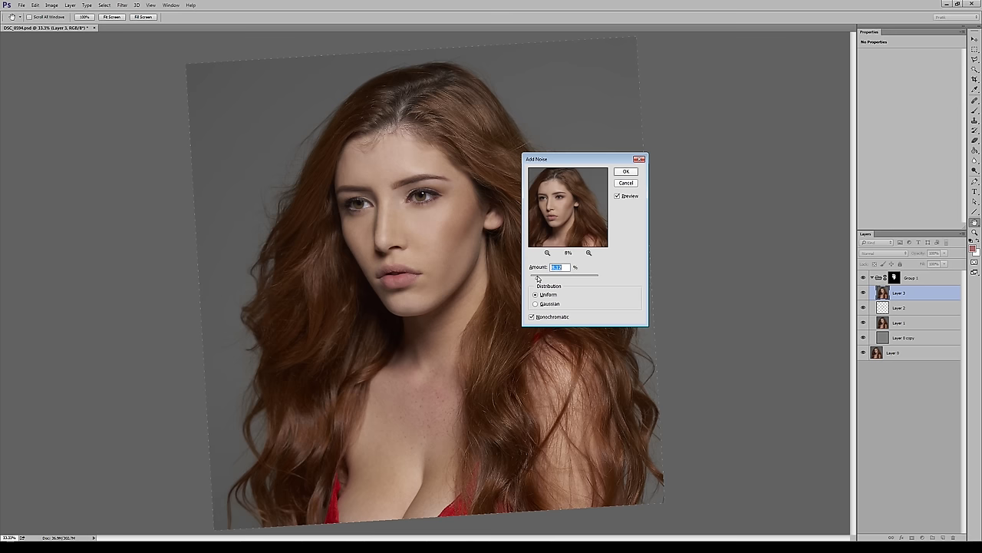
{"action": "left_click", "coordinate": [623, 172]}
Inspect the added grain on the cheeks, lips, nose and eyes at up to 200% magnification and in the full image.
{"action": "key", "text": "Escape"}
{"action": "key", "text": "z"}
{"action": "triple_click", "coordinate": [434, 264]}
{"action": "left_click_drag", "start_coordinate": [436, 164], "coordinate": [455, 272]}
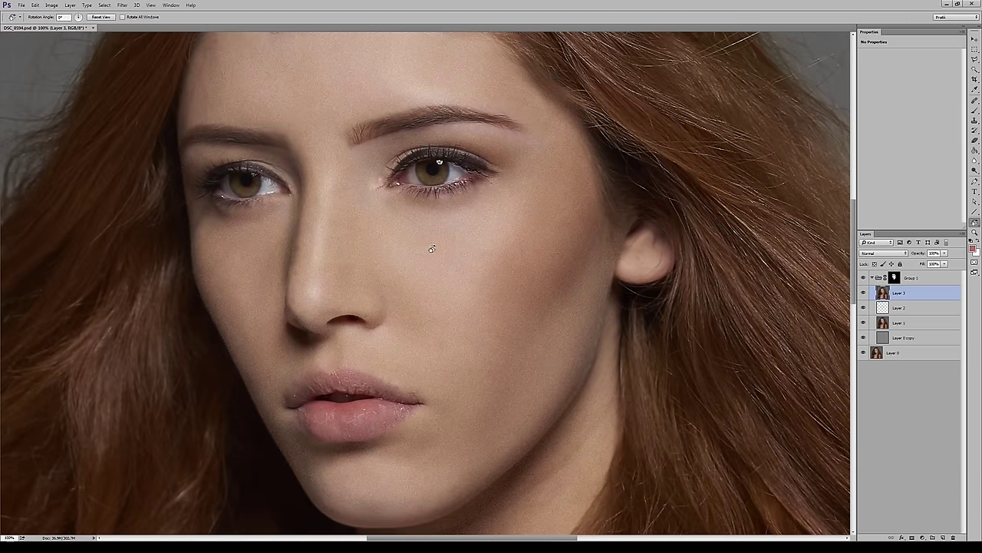
{"action": "key", "text": "ctrl+0"}
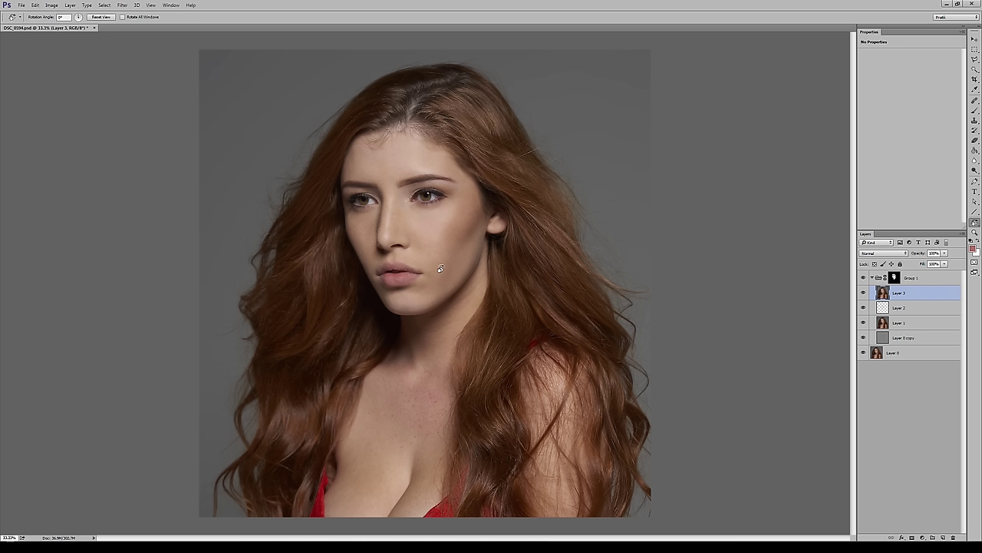
{"action": "key", "text": "ctrl+space"}
{"action": "left_click_drag", "start_coordinate": [434, 250], "coordinate": [511, 251]}
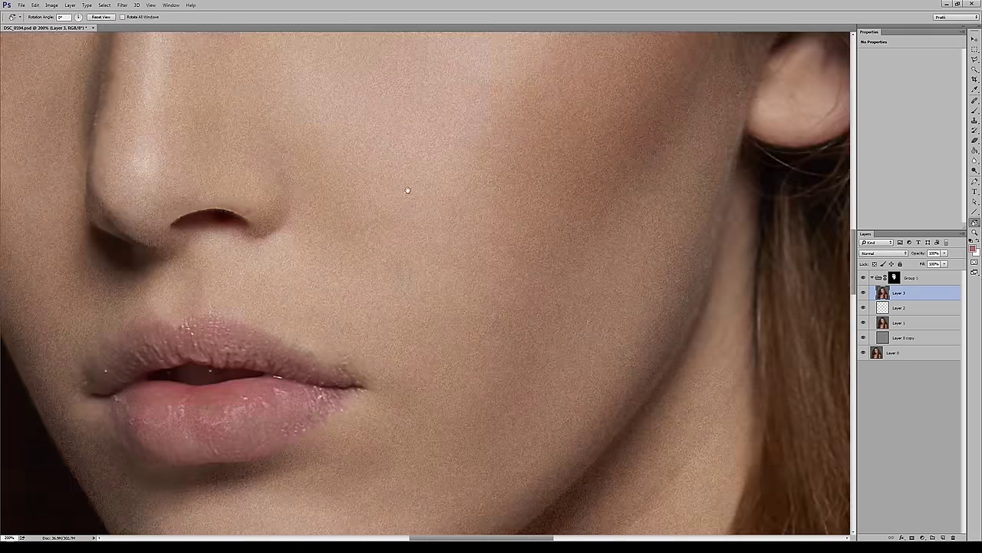
{"action": "left_click_drag", "start_coordinate": [406, 189], "coordinate": [444, 378]}
{"action": "left_click_drag", "start_coordinate": [315, 195], "coordinate": [379, 393]}
{"action": "left_click_drag", "start_coordinate": [318, 254], "coordinate": [446, 159]}
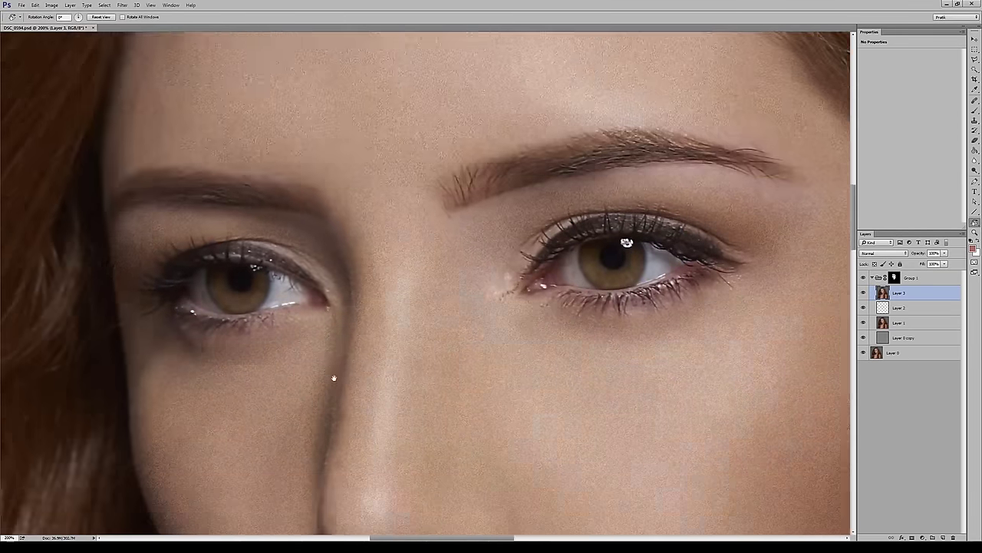
{"action": "left_click_drag", "start_coordinate": [333, 376], "coordinate": [336, 189]}
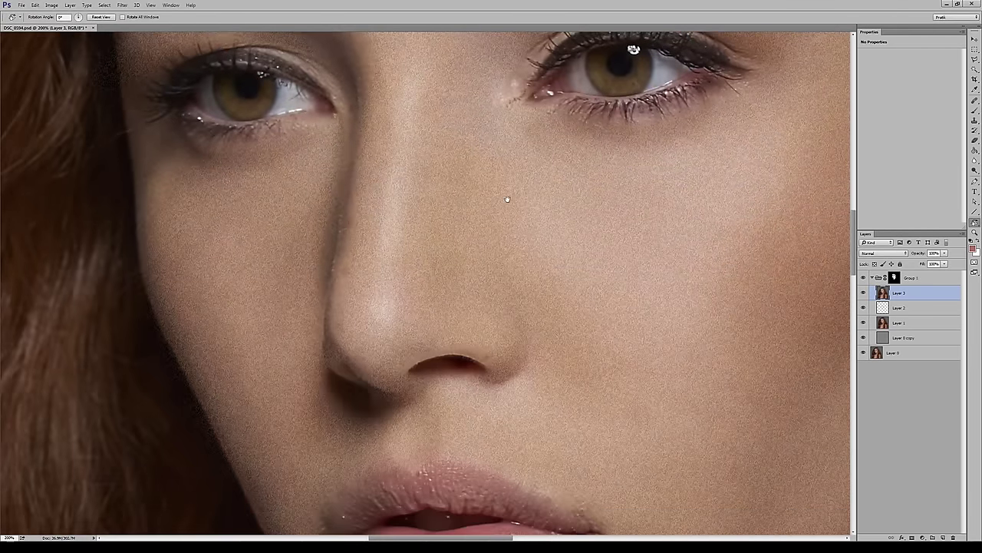
{"action": "scroll", "coordinate": [468, 269], "scroll_direction": "down", "scroll_amount": 6}
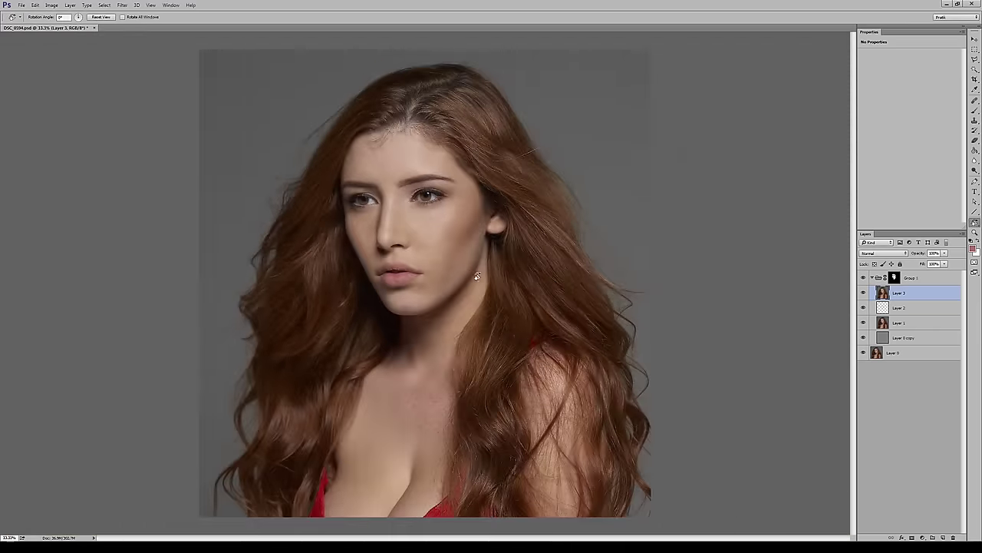
Stamp all visible layers into a new layer above Group 1 and sharpen it with Unsharp Mask at radius 4.1 pixels, threshold 0.
{"action": "left_click", "coordinate": [893, 277]}
{"action": "key", "text": "ctrl+shift+alt+e"}
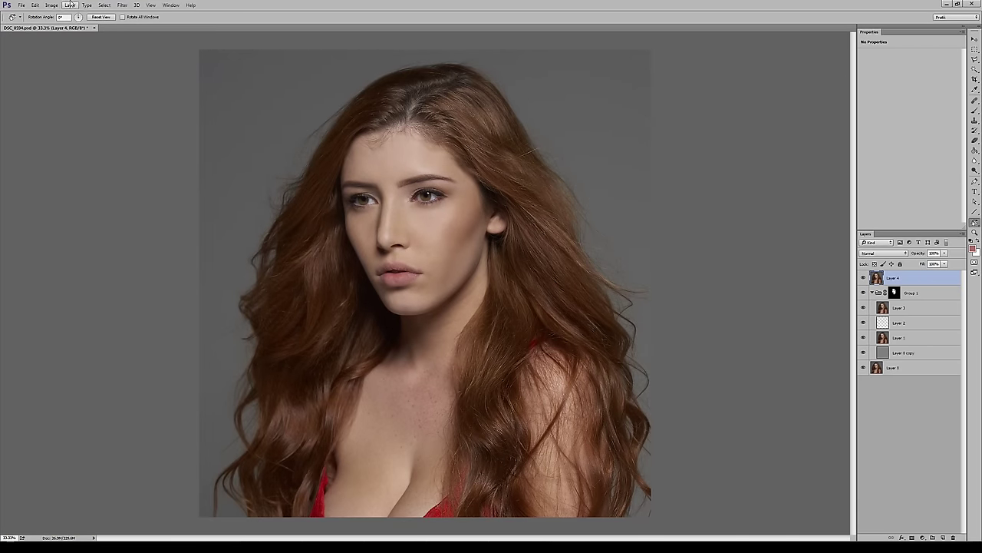
{"action": "left_click", "coordinate": [122, 5]}
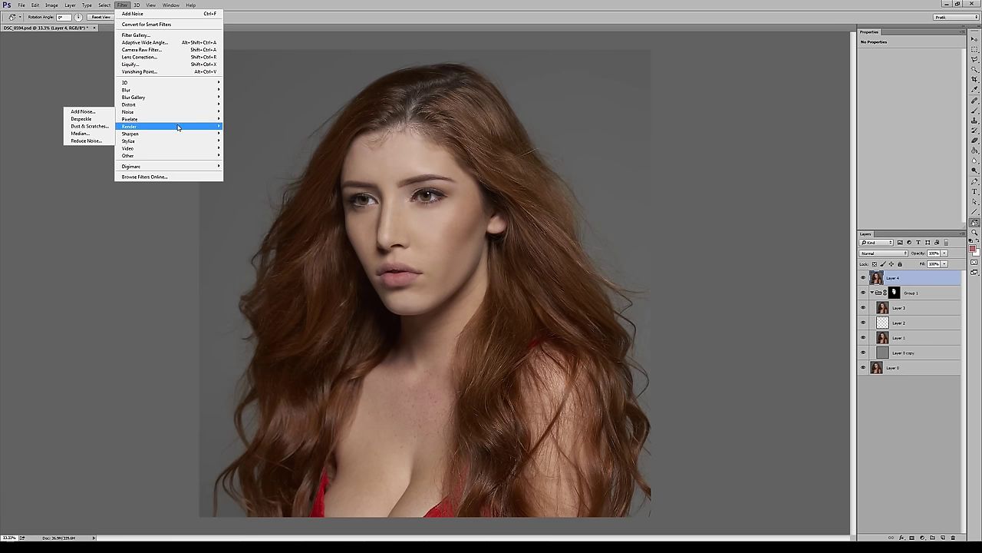
{"action": "mouse_move", "coordinate": [178, 135]}
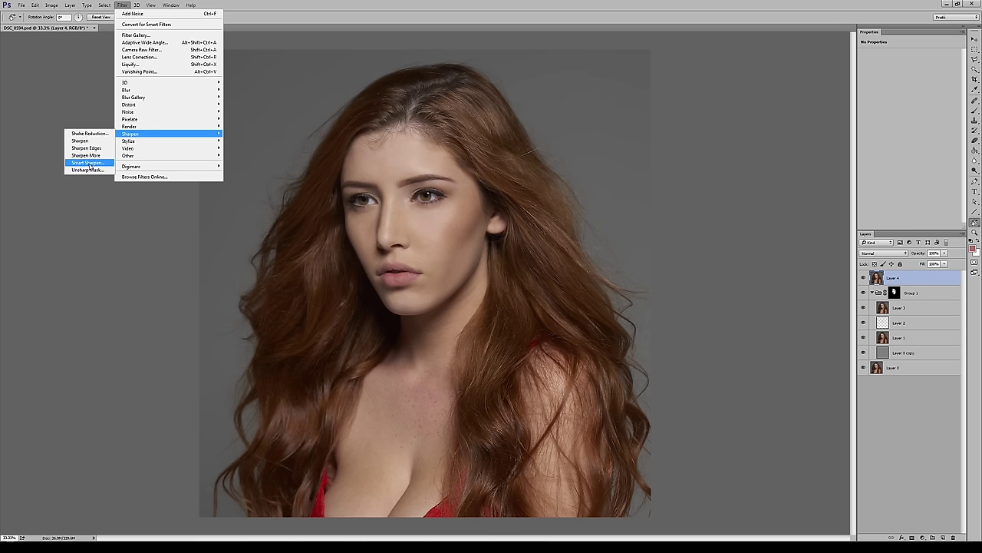
{"action": "left_click", "coordinate": [88, 170]}
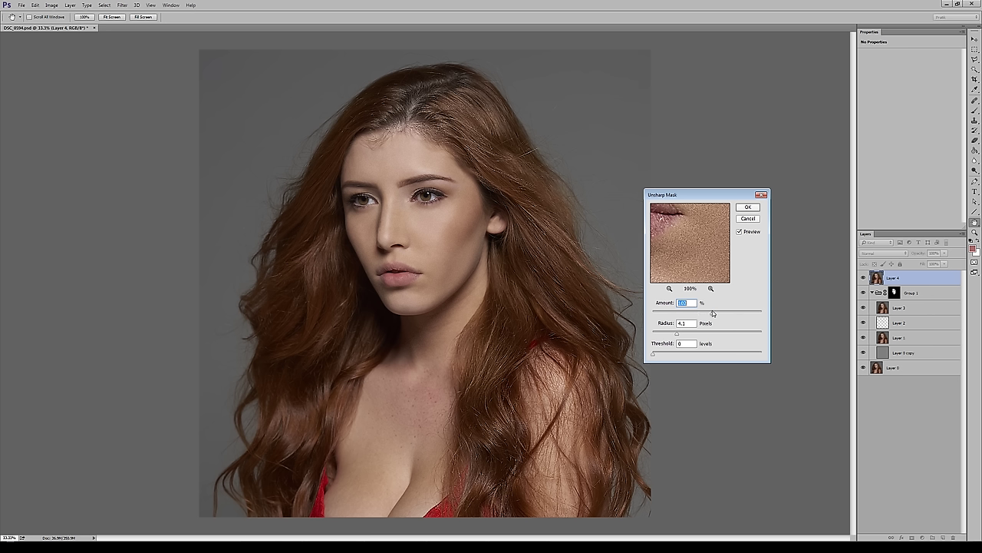
{"action": "key", "text": "Tab"}
{"action": "left_click", "coordinate": [748, 208]}
Compare the portrait with and without the sharpened layer, and lower that layer's opacity to 34%.
{"action": "key", "text": "z"}
{"action": "left_click", "coordinate": [415, 238]}
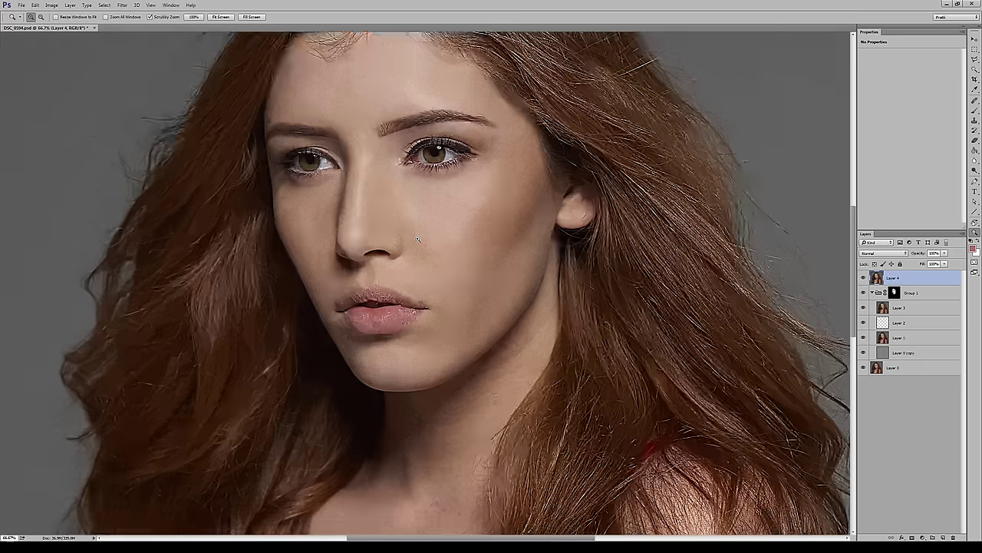
{"action": "key", "text": "r"}
{"action": "key", "text": "ctrl+0"}
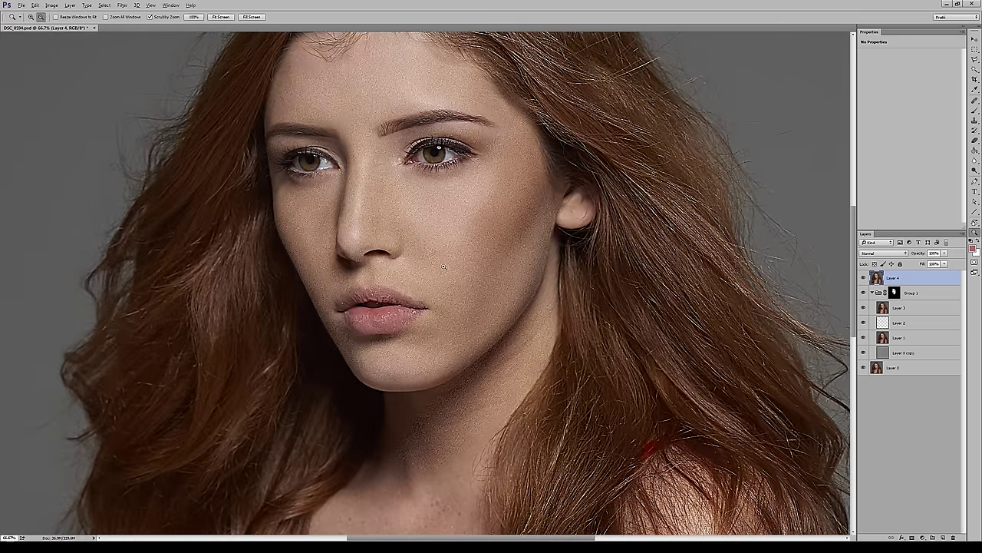
{"action": "key", "text": "ctrl+1"}
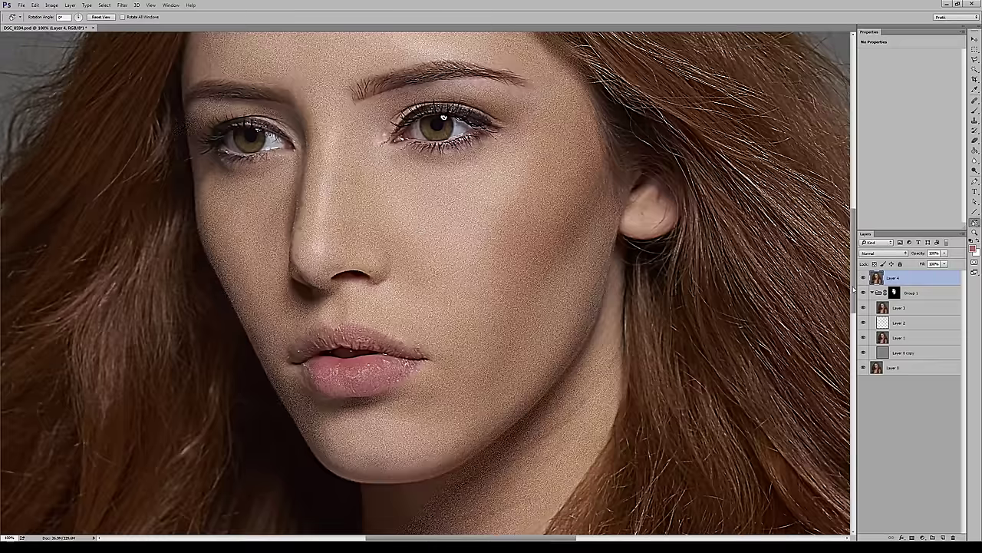
{"action": "left_click", "coordinate": [864, 278]}
{"action": "left_click", "coordinate": [864, 277]}
{"action": "left_click_drag", "start_coordinate": [914, 255], "coordinate": [803, 267]}
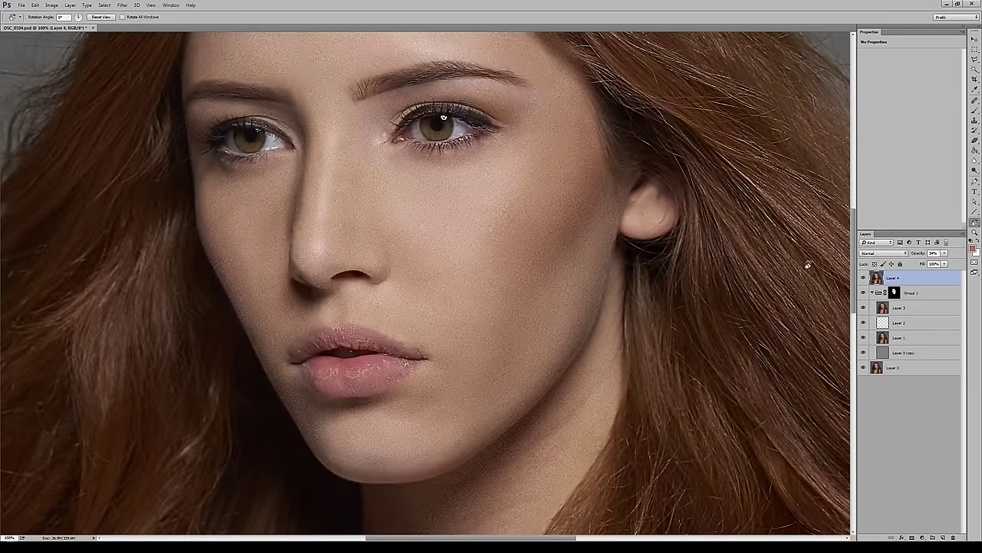
Examine the sharpening and grain on the face and hair at magnifications from the full image up to 200%.
{"action": "left_click_drag", "start_coordinate": [379, 180], "coordinate": [401, 313]}
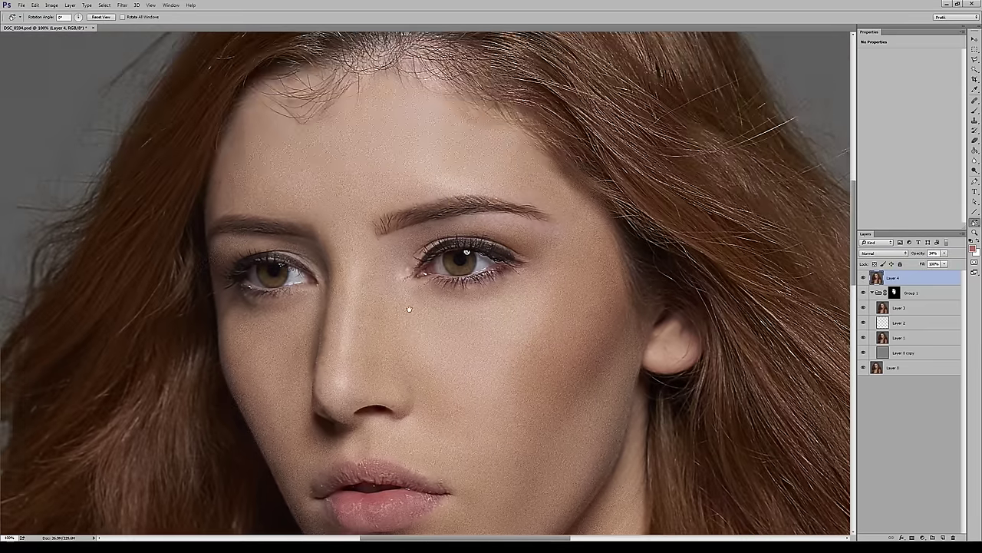
{"action": "left_click_drag", "start_coordinate": [514, 299], "coordinate": [512, 239]}
{"action": "key", "text": "r"}
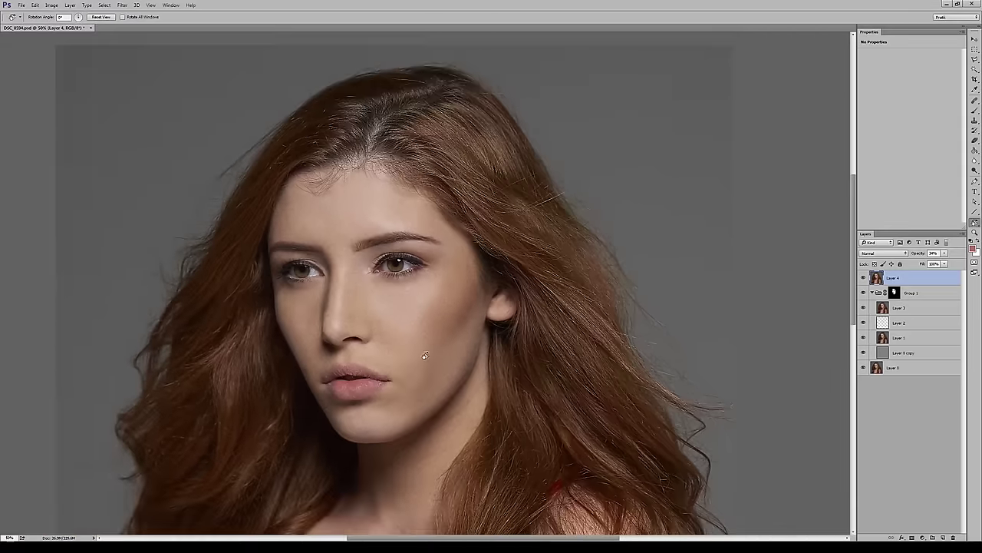
{"action": "left_click_drag", "start_coordinate": [423, 346], "coordinate": [432, 299]}
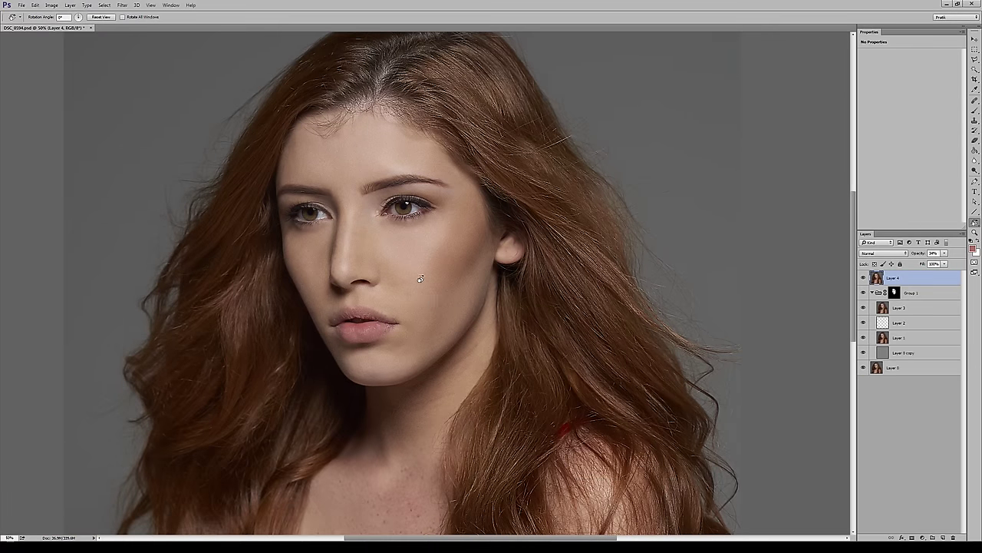
{"action": "key", "text": "z"}
{"action": "left_click", "coordinate": [420, 278]}
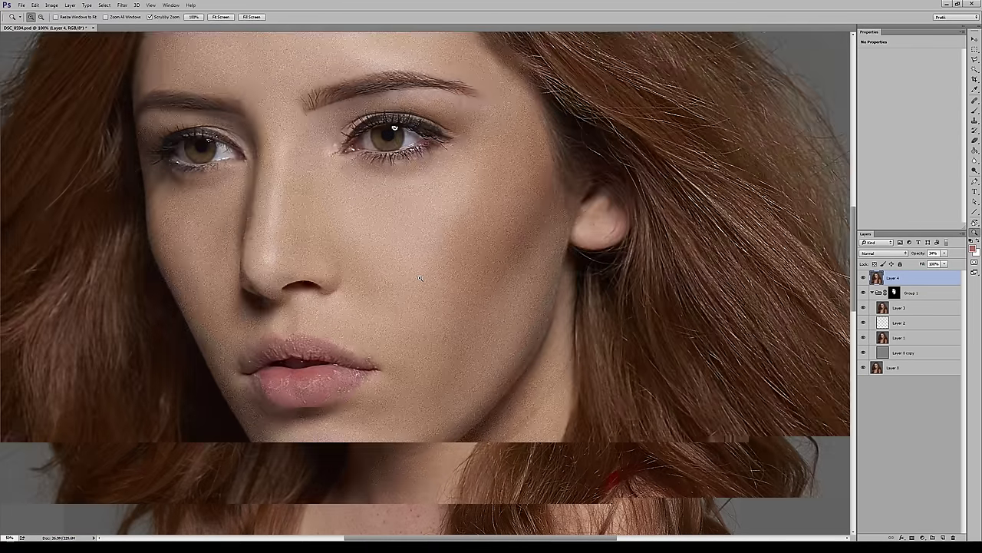
{"action": "left_click", "coordinate": [420, 278], "text": "alt"}
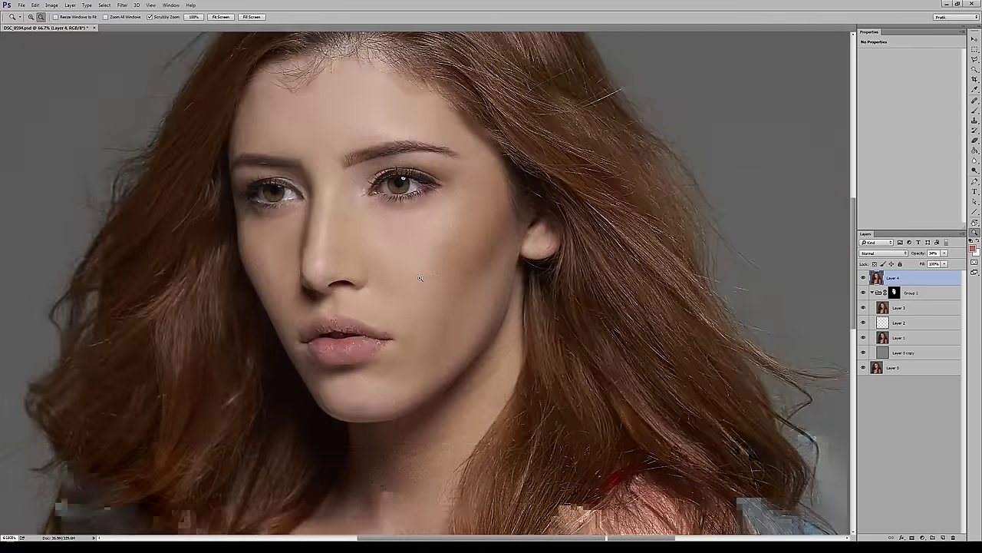
{"action": "left_click", "coordinate": [420, 278]}
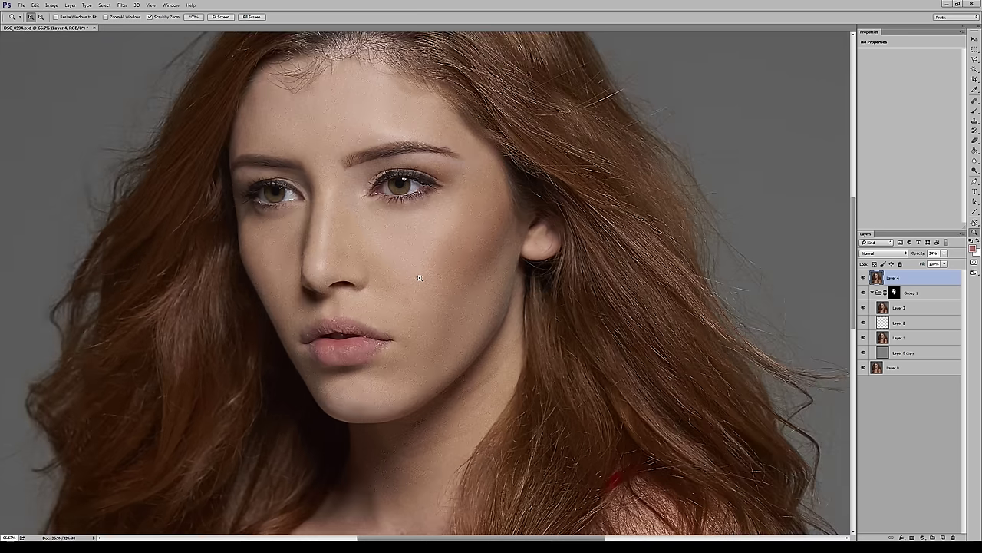
{"action": "key", "text": "space"}
{"action": "left_click_drag", "start_coordinate": [440, 335], "coordinate": [439, 288]}
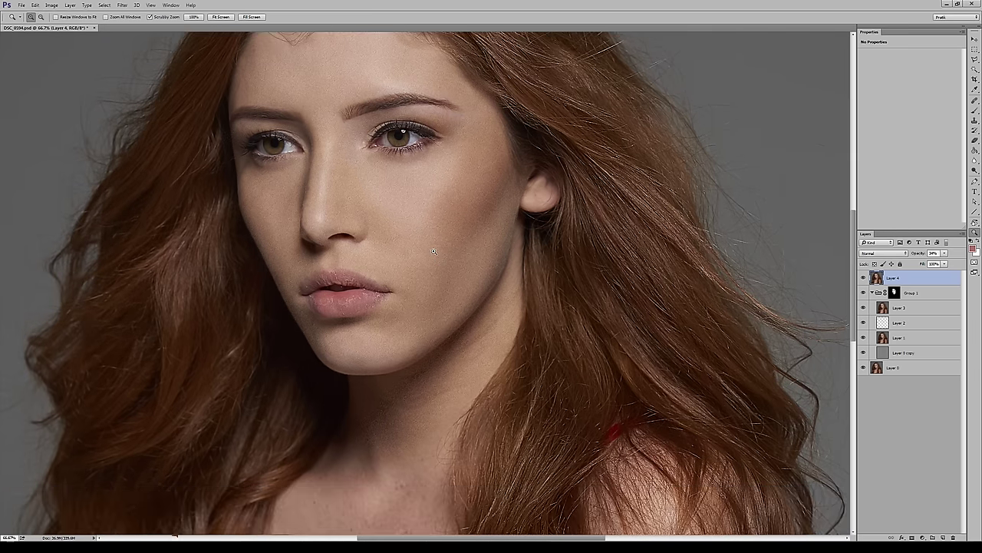
{"action": "left_click", "coordinate": [433, 251], "text": "alt"}
{"action": "left_click", "coordinate": [433, 251], "text": "alt"}
{"action": "key", "text": "r"}
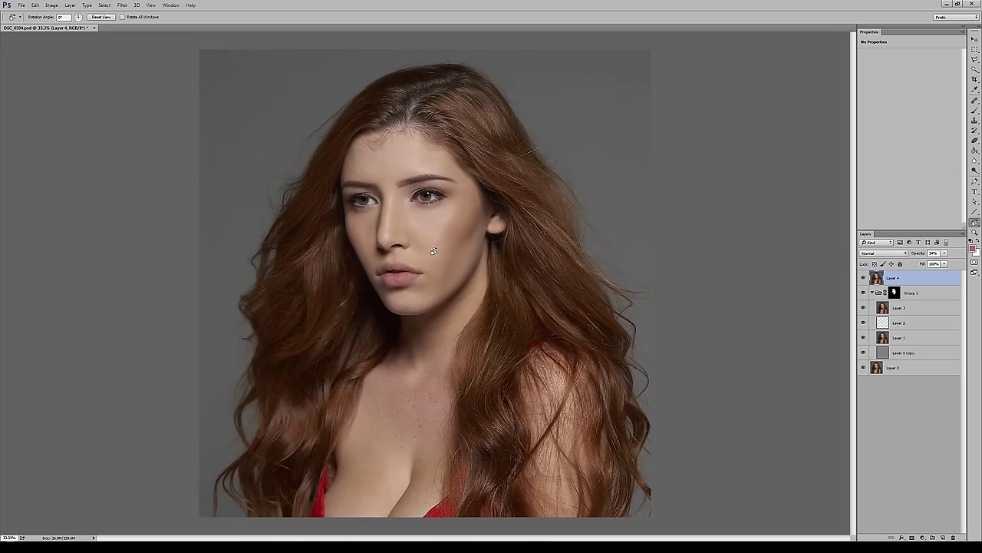
{"action": "key", "text": "ctrl+1"}
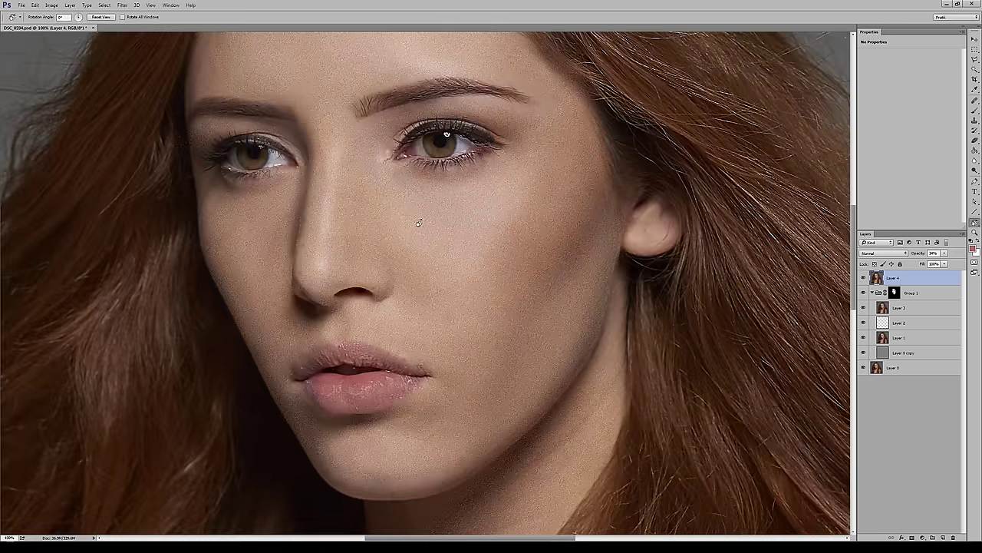
{"action": "left_click_drag", "start_coordinate": [441, 210], "coordinate": [445, 244]}
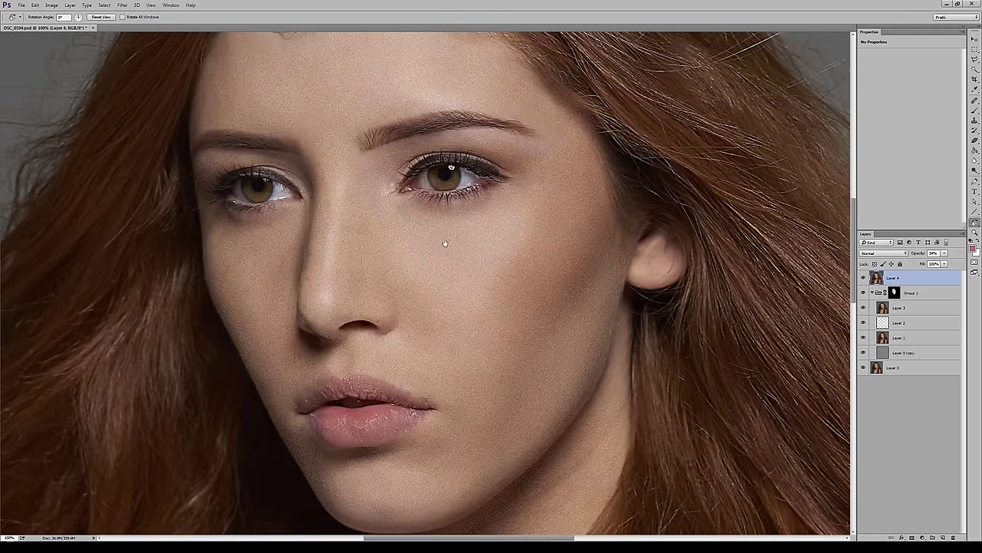
{"action": "left_click", "coordinate": [445, 244], "text": "ctrl"}
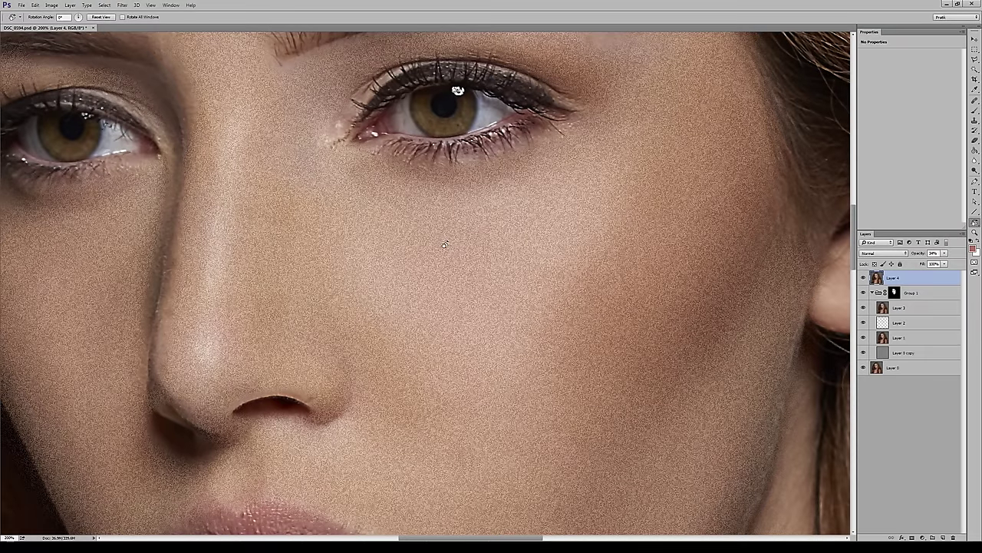